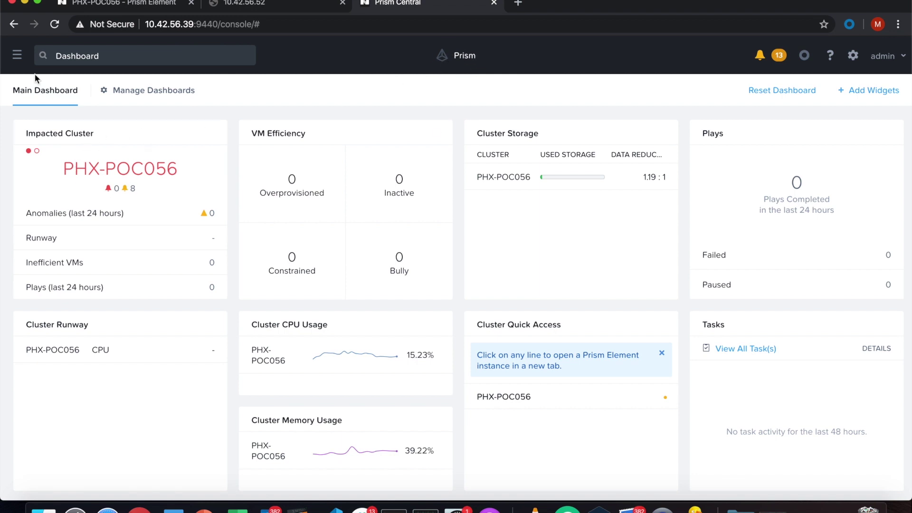
# Go to the Objects service and open the mb object store's bucket list.
pyautogui.click(19, 55)
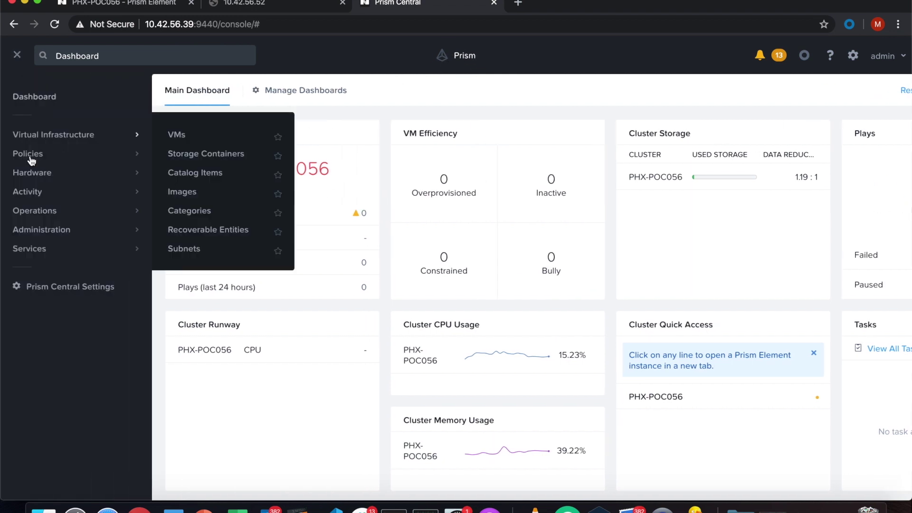
pyautogui.moveTo(51, 252)
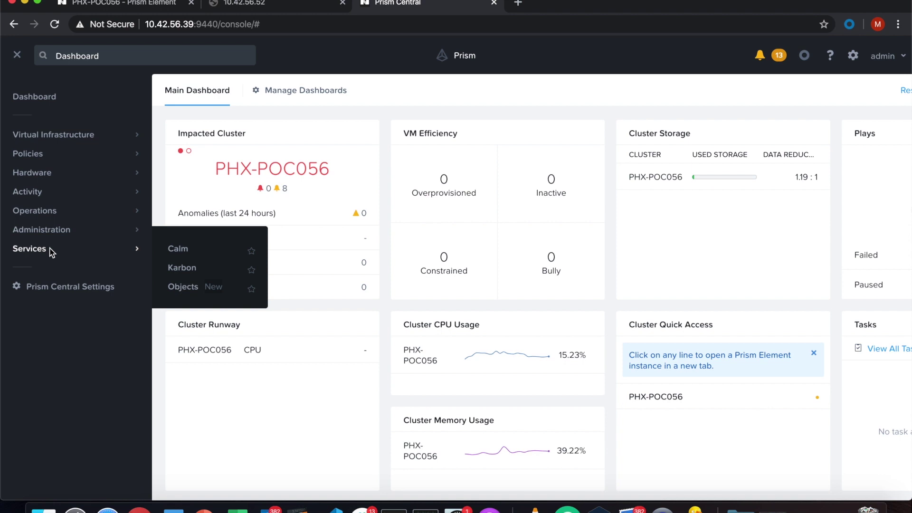
pyautogui.click(184, 287)
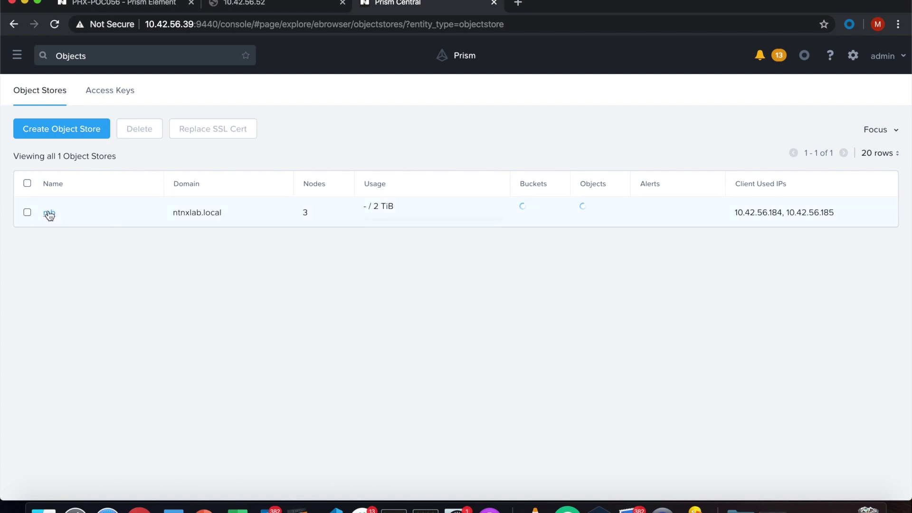
pyautogui.click(50, 214)
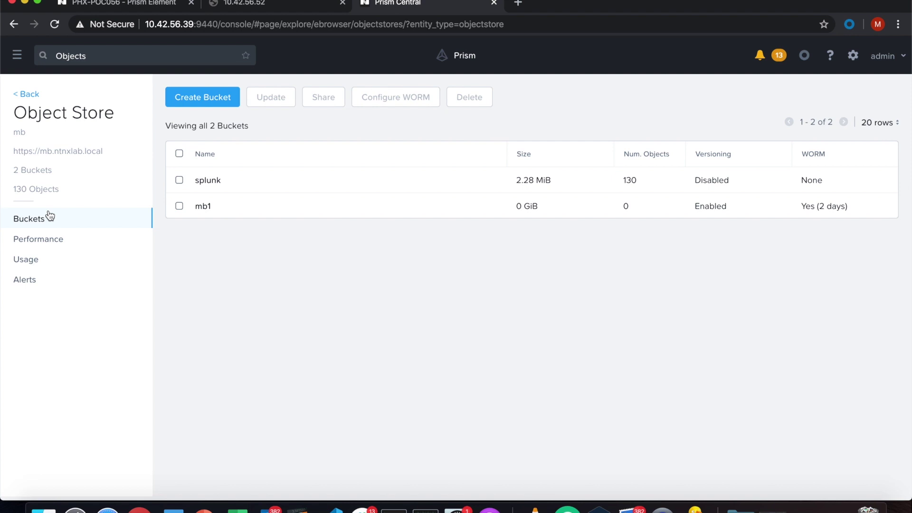
# Create a new bucket named smartstr in the mb object store.
pyautogui.click(208, 99)
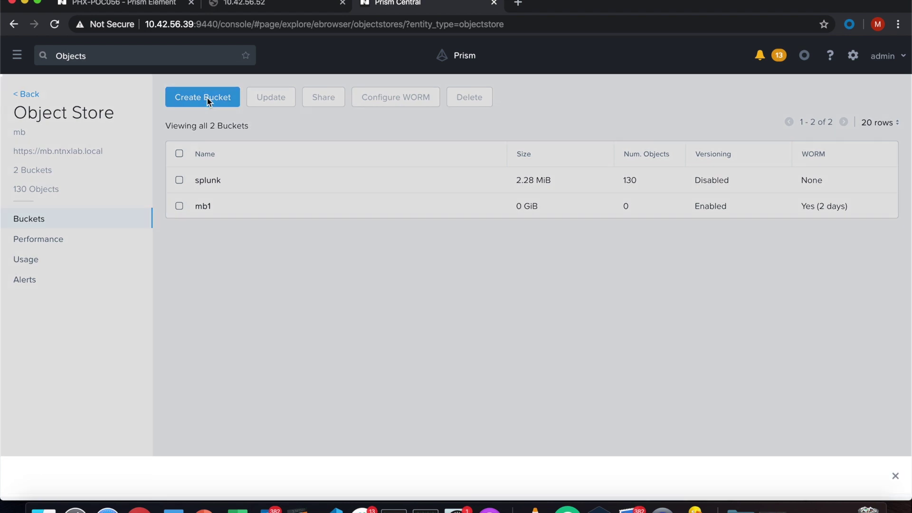
pyautogui.click(305, 164)
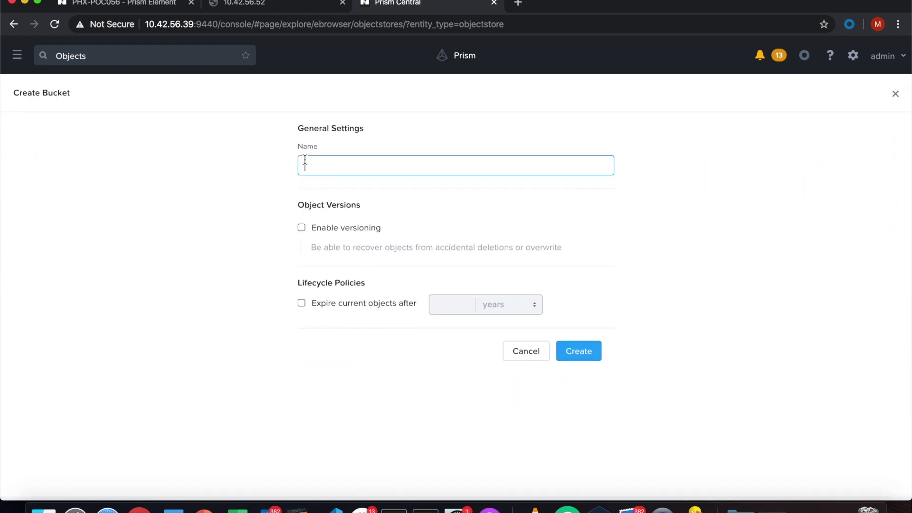
pyautogui.write('smartst')
pyautogui.write('r')
pyautogui.click(574, 356)
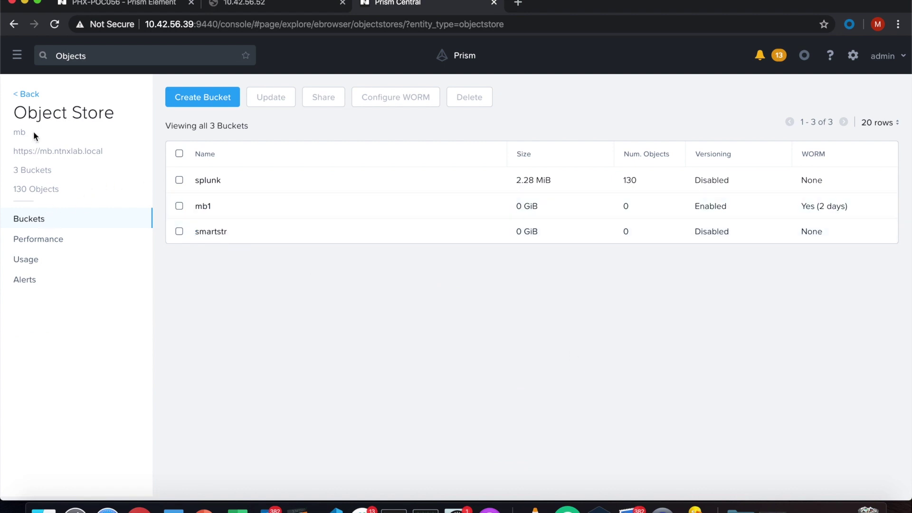
# Add a new non-directory user to Access Keys with the smartstr e-mail address.
pyautogui.click(30, 95)
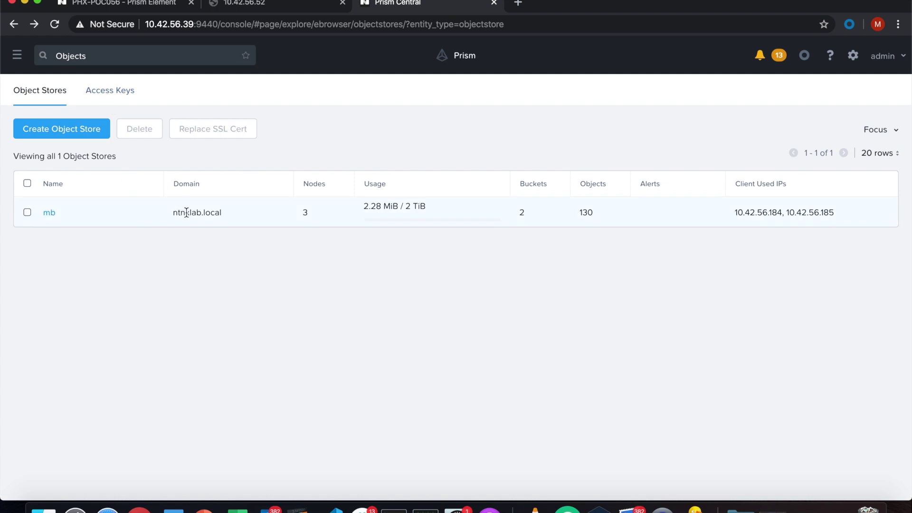
pyautogui.click(126, 95)
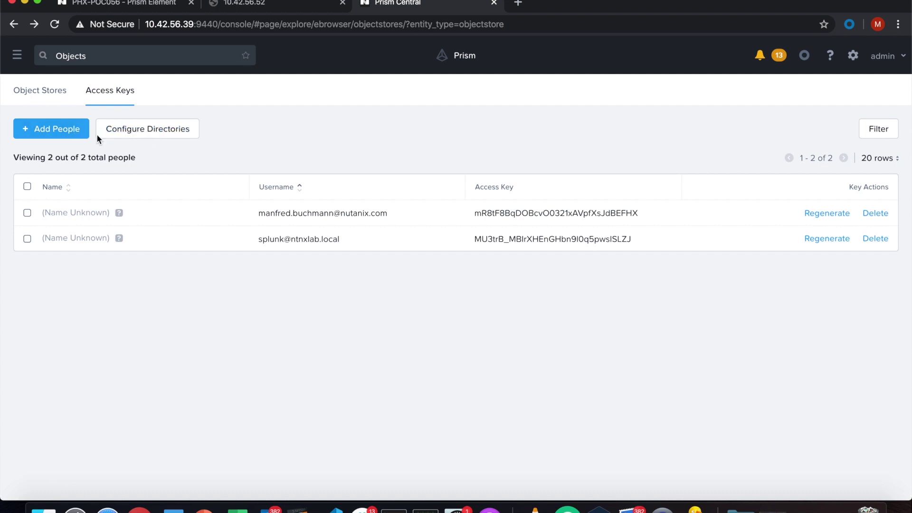
pyautogui.click(56, 132)
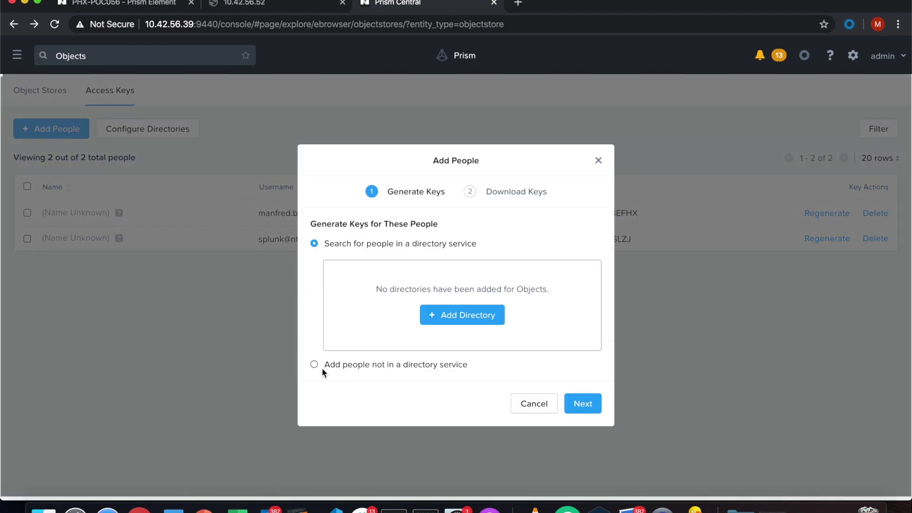
pyautogui.click(316, 364)
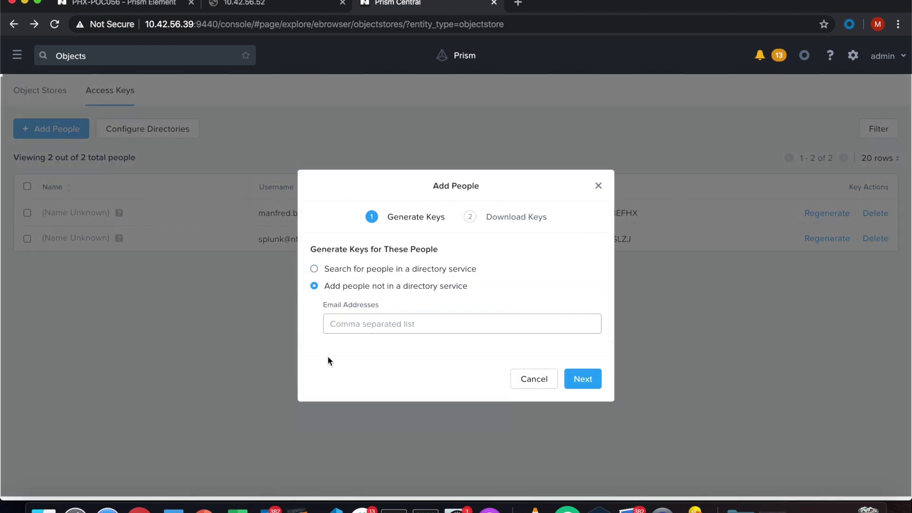
pyautogui.click(346, 322)
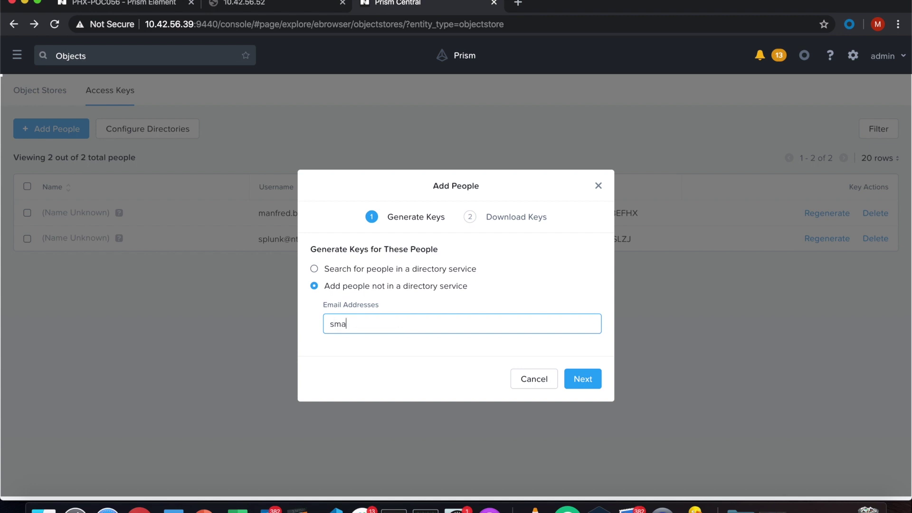
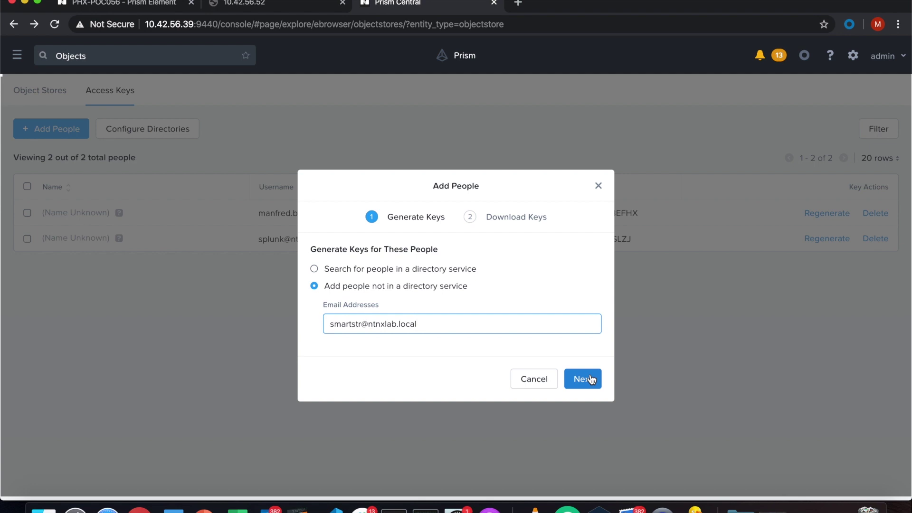
# Generate the new user's access keys and download the key file.
pyautogui.click(591, 378)
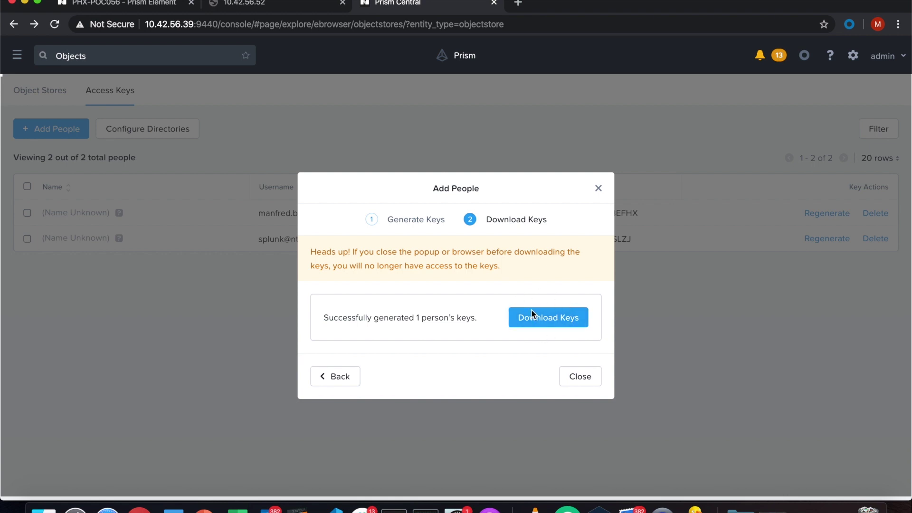
pyautogui.click(550, 321)
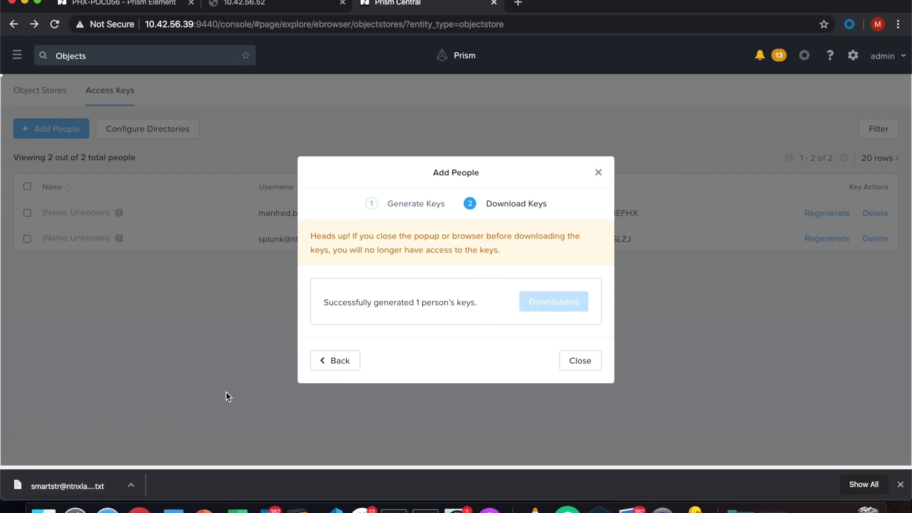
pyautogui.click(588, 363)
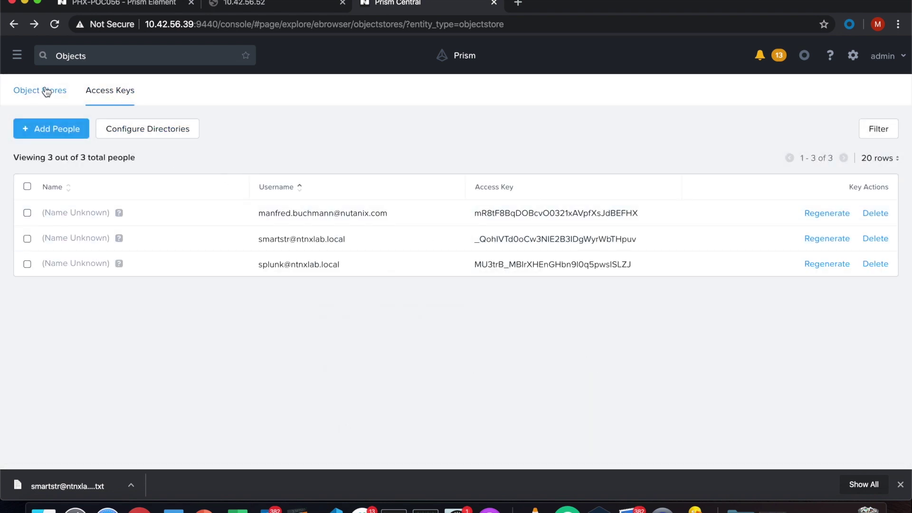
# Open the smartstr bucket in the mb store and review its performance charts.
pyautogui.click(46, 91)
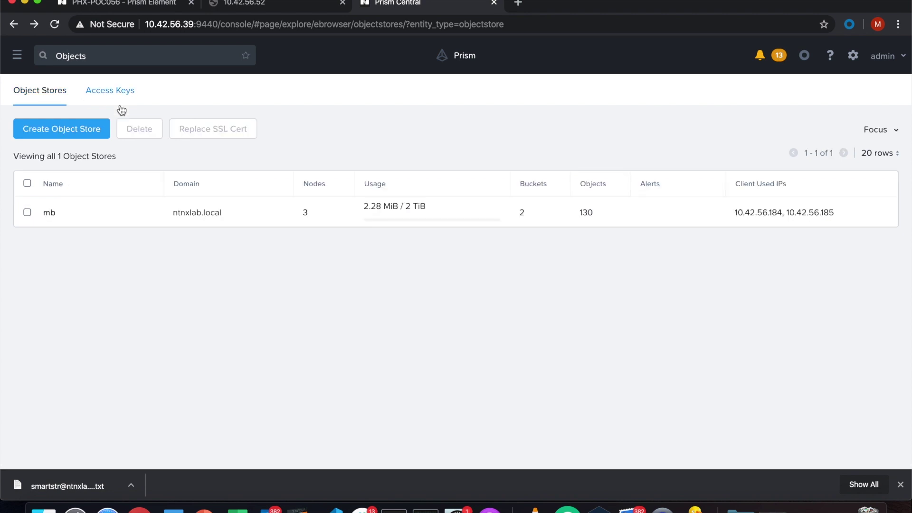
pyautogui.click(49, 213)
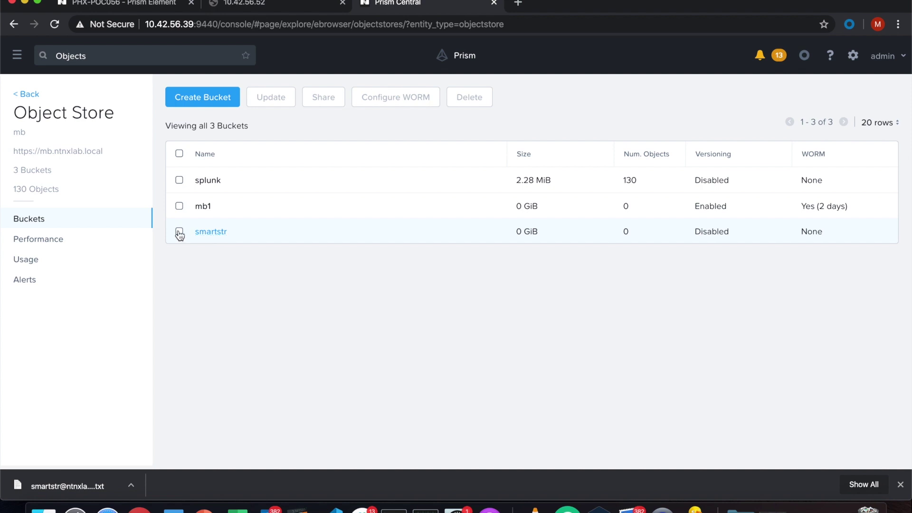
pyautogui.click(212, 231)
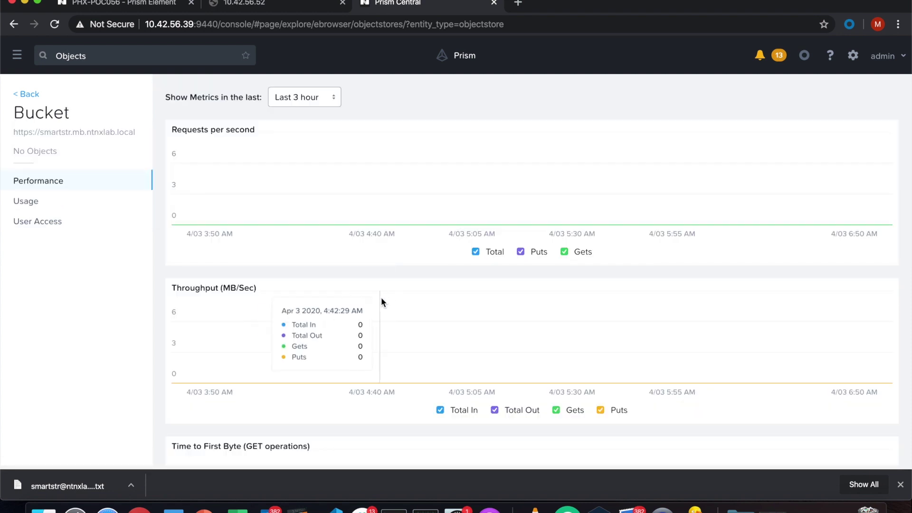
pyautogui.scroll(-5, 381, 299)
pyautogui.scroll(5, 381, 299)
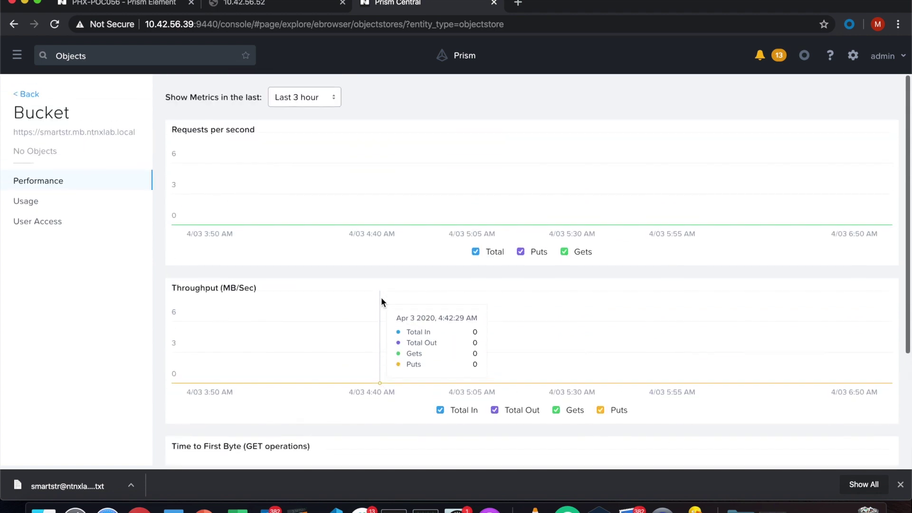
# Give the smartstr user Read and Write access on the smartstr bucket, then return to mb's buckets.
pyautogui.click(36, 221)
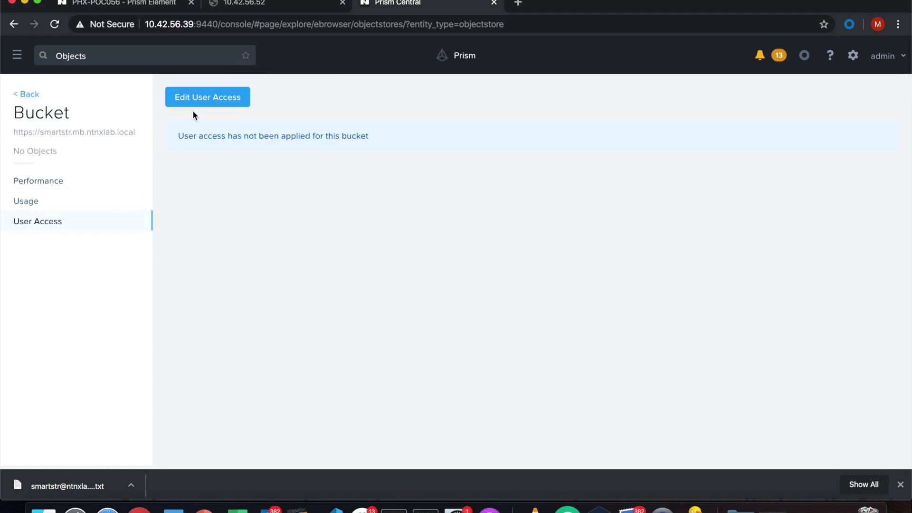
pyautogui.click(205, 98)
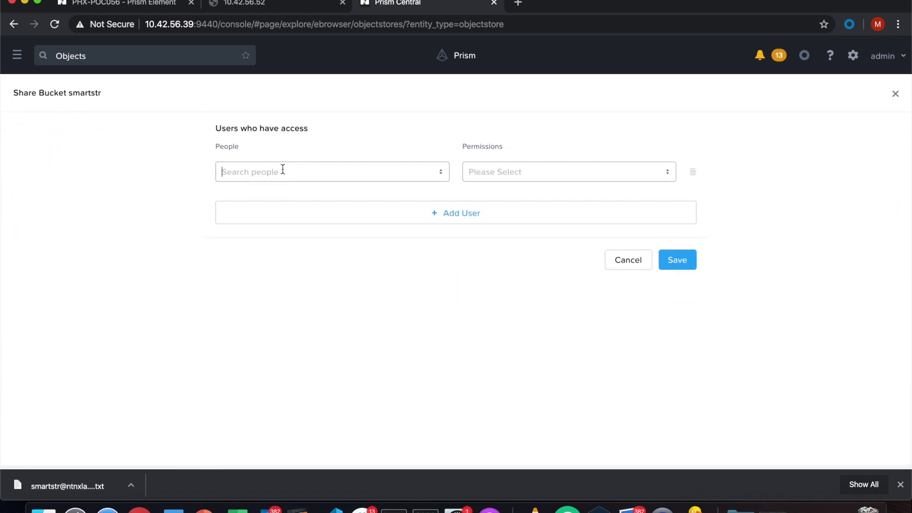
pyautogui.click(283, 169)
pyautogui.write('smar')
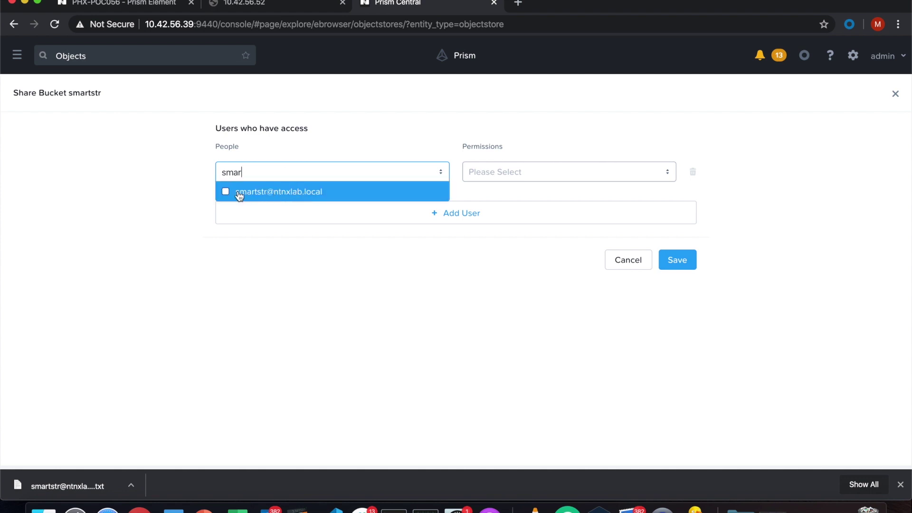
pyautogui.click(228, 193)
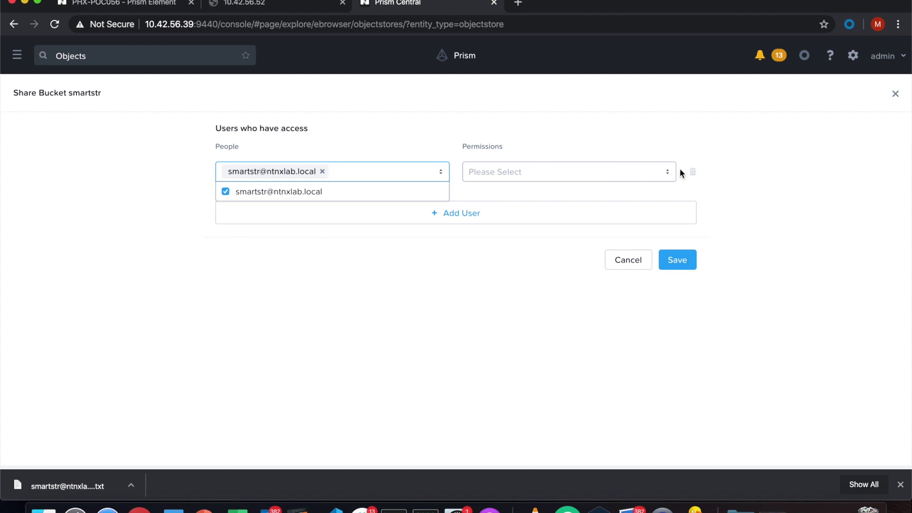
pyautogui.click(667, 172)
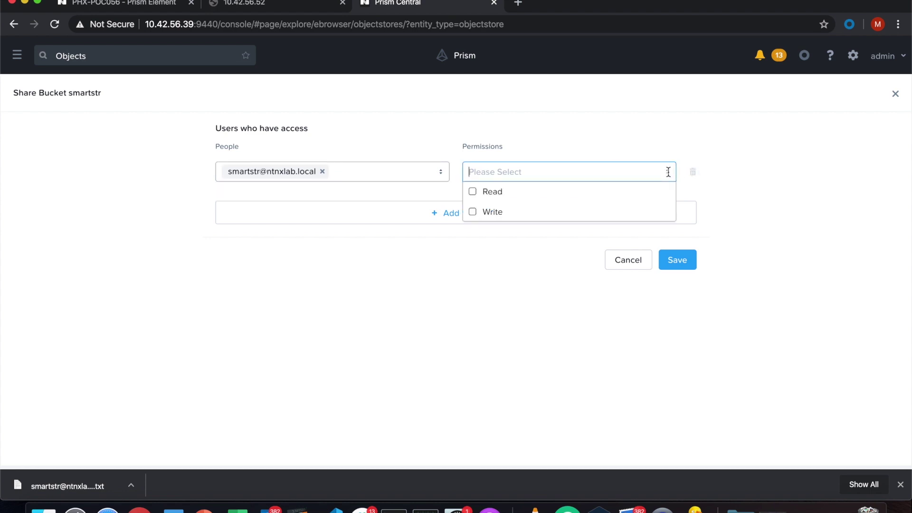
pyautogui.click(478, 190)
pyautogui.click(474, 212)
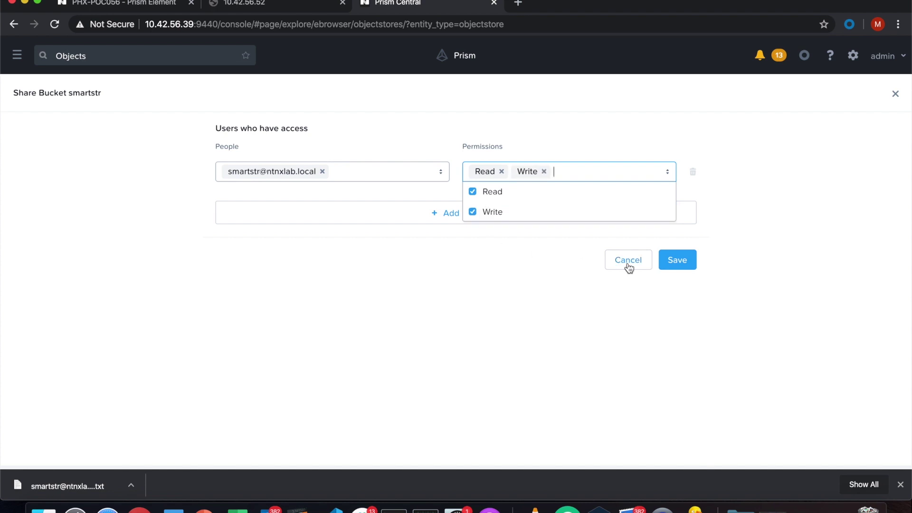
pyautogui.click(689, 265)
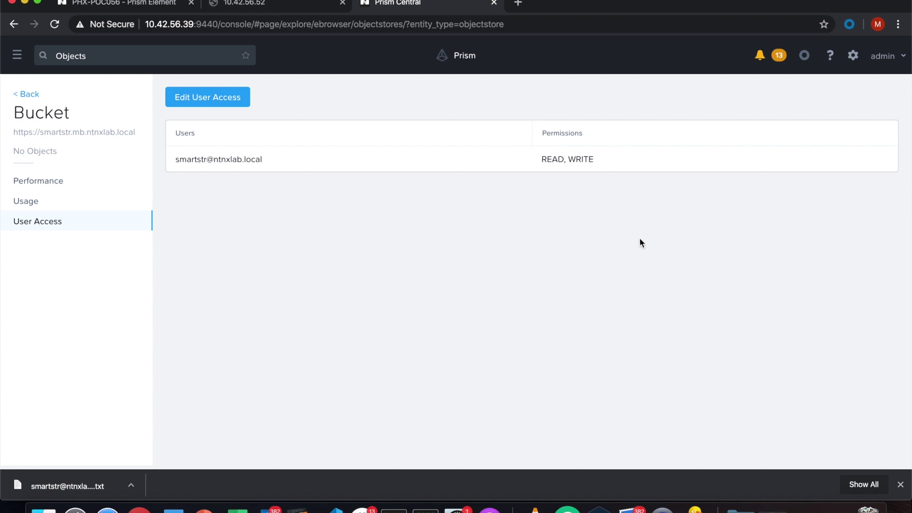
pyautogui.click(28, 94)
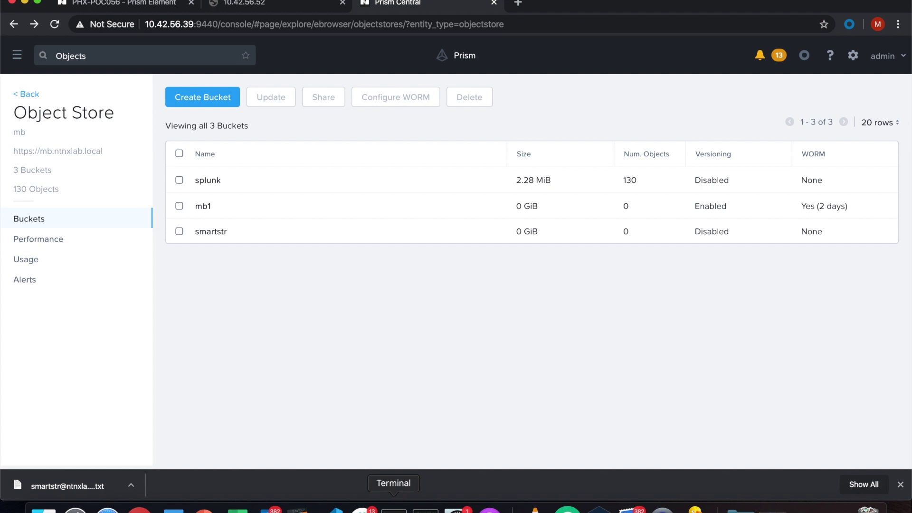
pyautogui.click(394, 509)
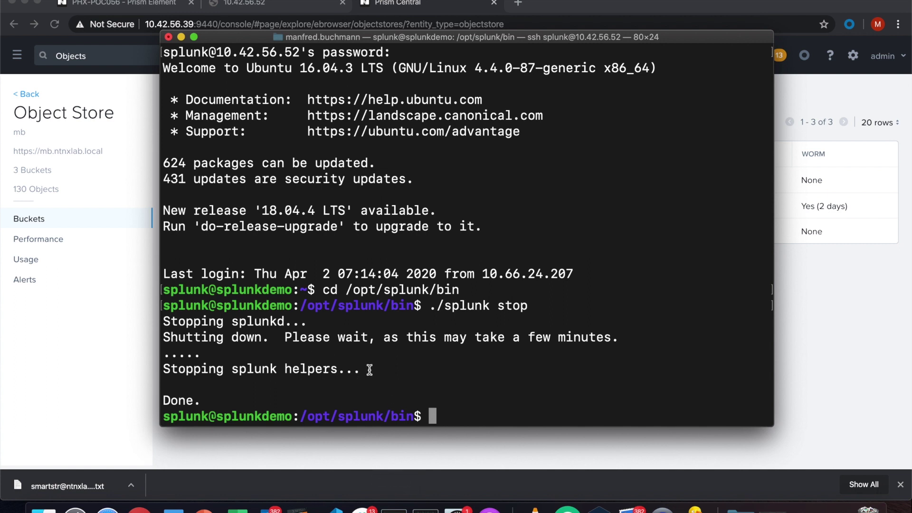
# Stop Splunk from the shell prompt.
pyautogui.write('e')
pyautogui.press('BackSpace')
pyautogui.write('I am o')
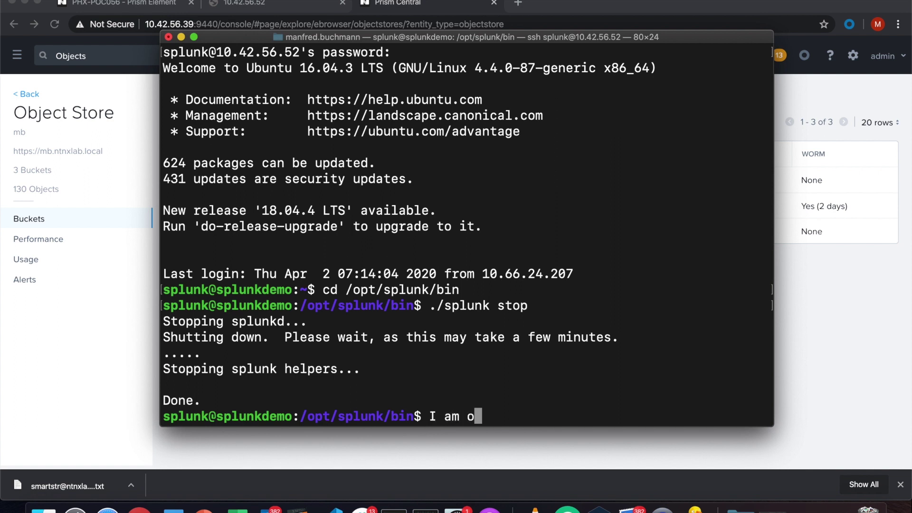
pyautogui.write('n a spl')
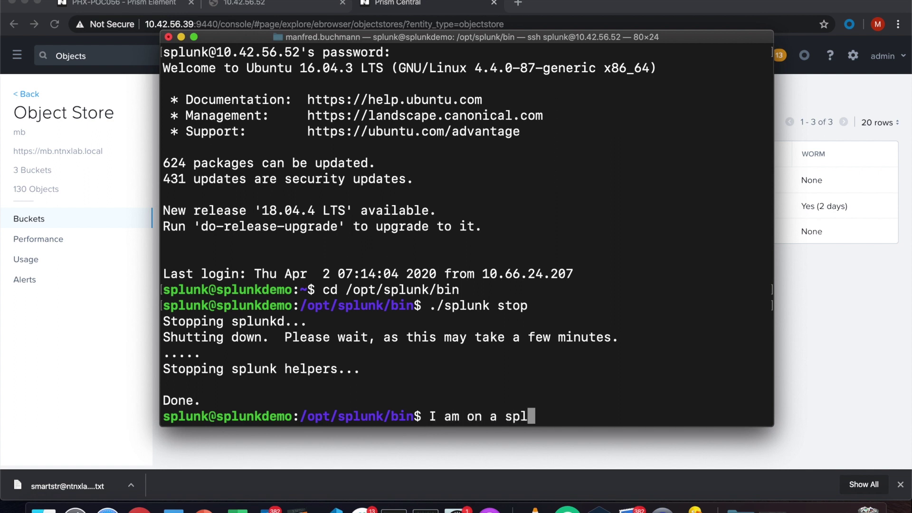
pyautogui.write('unk machine')
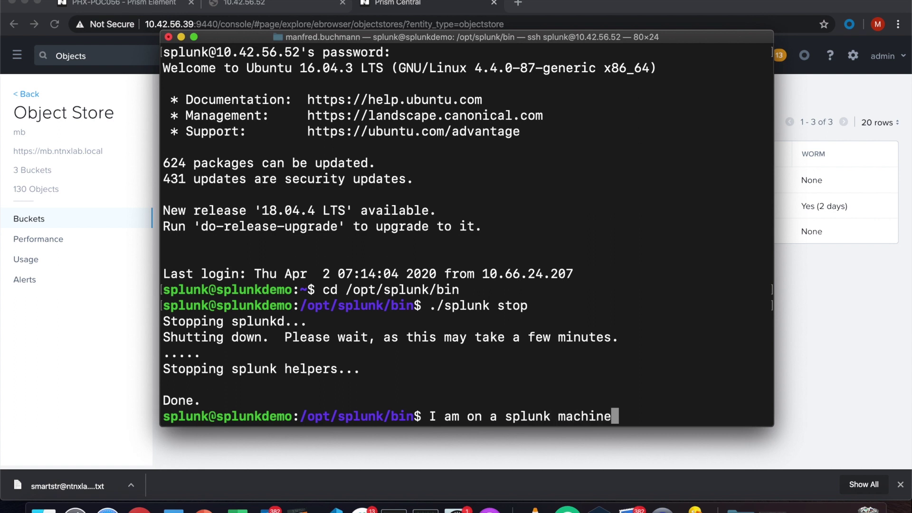
pyautogui.write(' , spl')
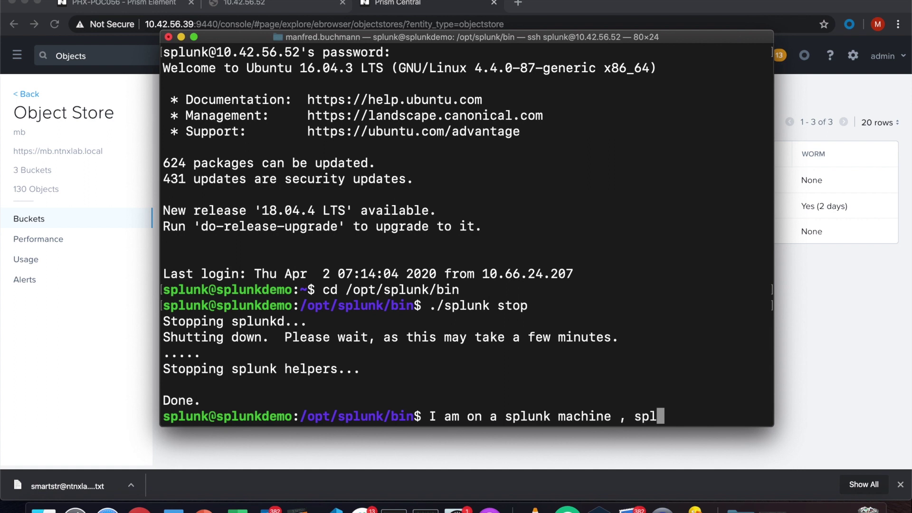
pyautogui.write('unk shotdow')
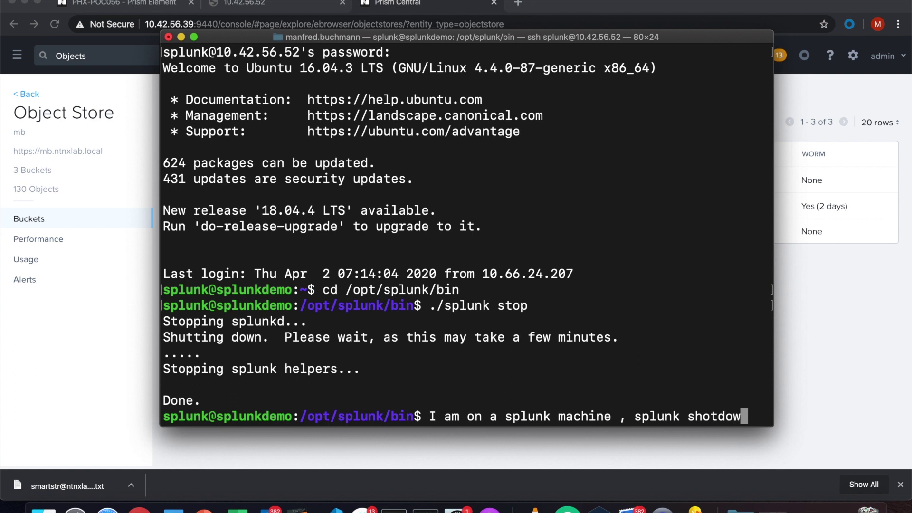
pyautogui.write('n')
pyautogui.press('Return')
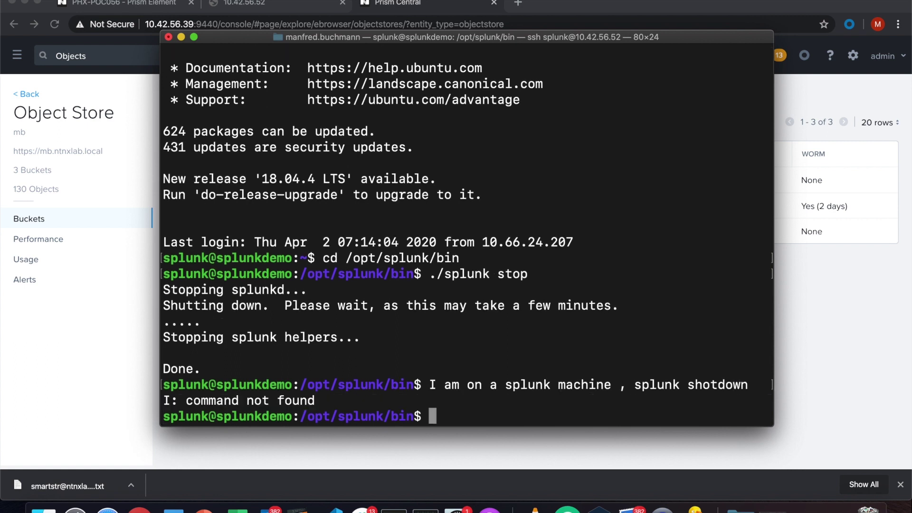
# Change into ../etc/system/local and open indexes.conf in vi.
pyautogui.write('cd ../et')
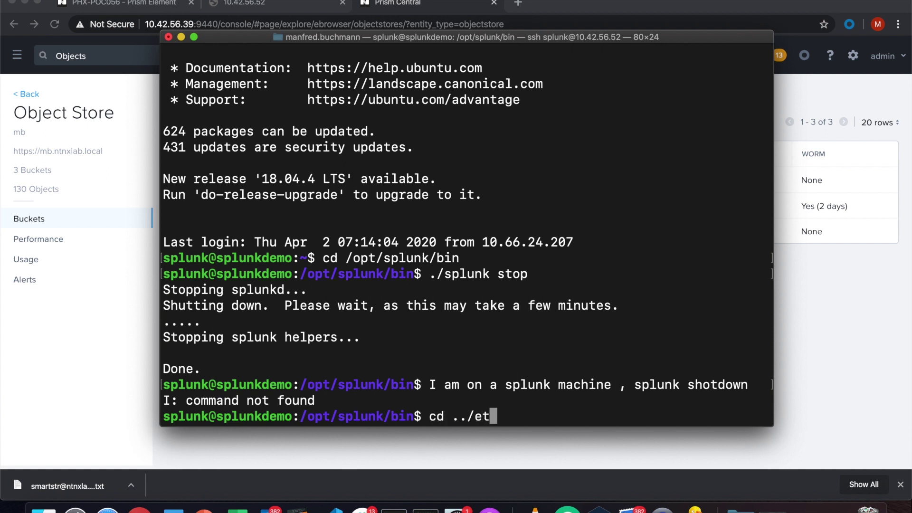
pyautogui.write('c/system')
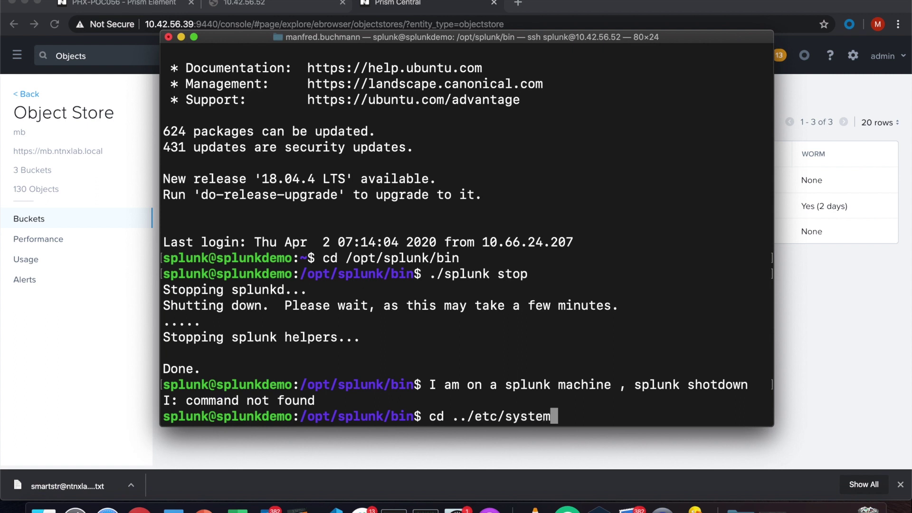
pyautogui.write('/local')
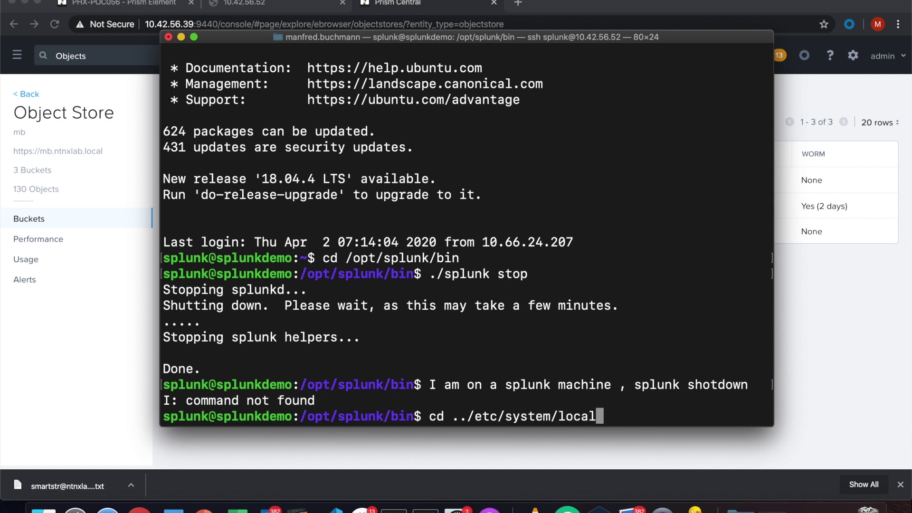
pyautogui.press('Return')
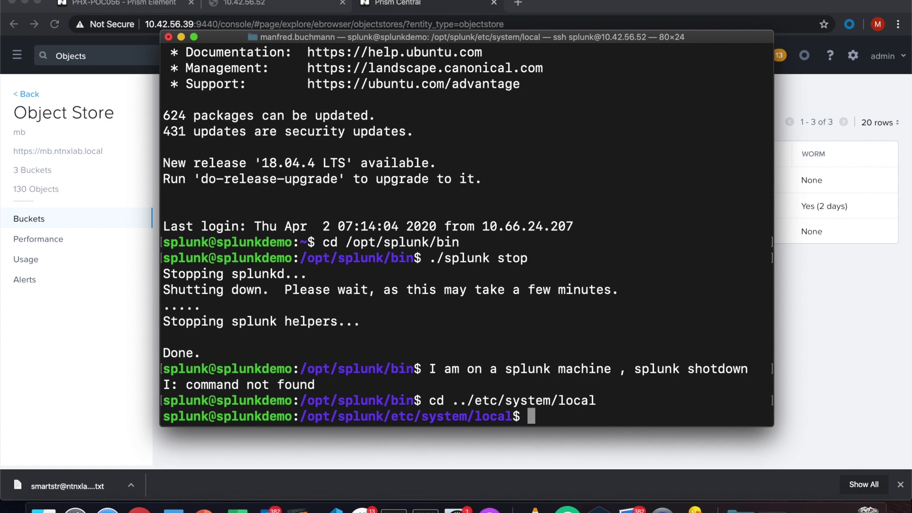
pyautogui.write('vi indexes')
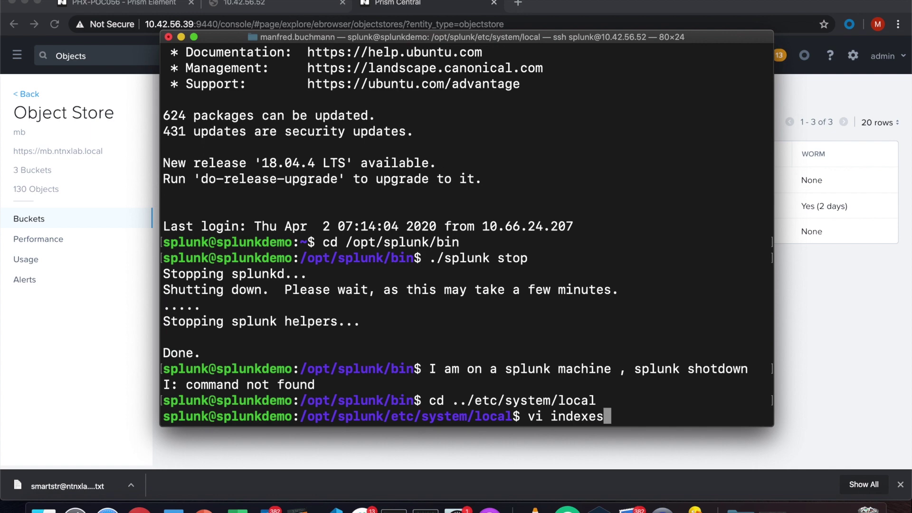
pyautogui.write('.conf')
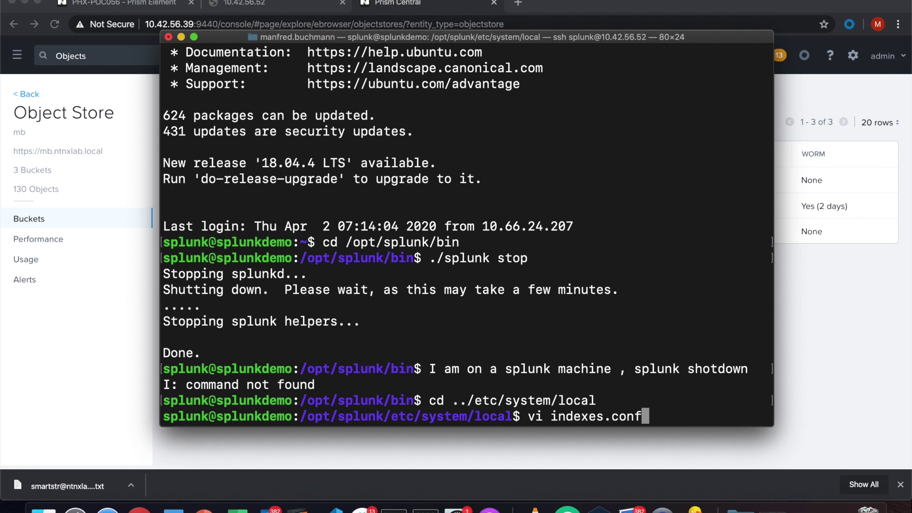
pyautogui.press('Return')
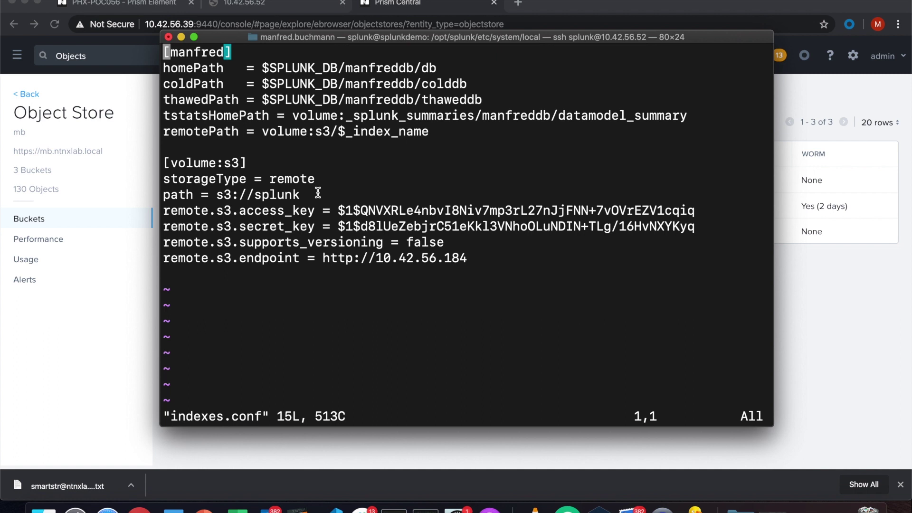
# Paste a second copy of the [manfred] and [volume:s3] stanzas below the originals.
pyautogui.press('Down')
pyautogui.press('Down')
pyautogui.press('Down')
pyautogui.press('Down')
pyautogui.press('Down')
pyautogui.press('Down')
pyautogui.press('Down')
pyautogui.press('Down')
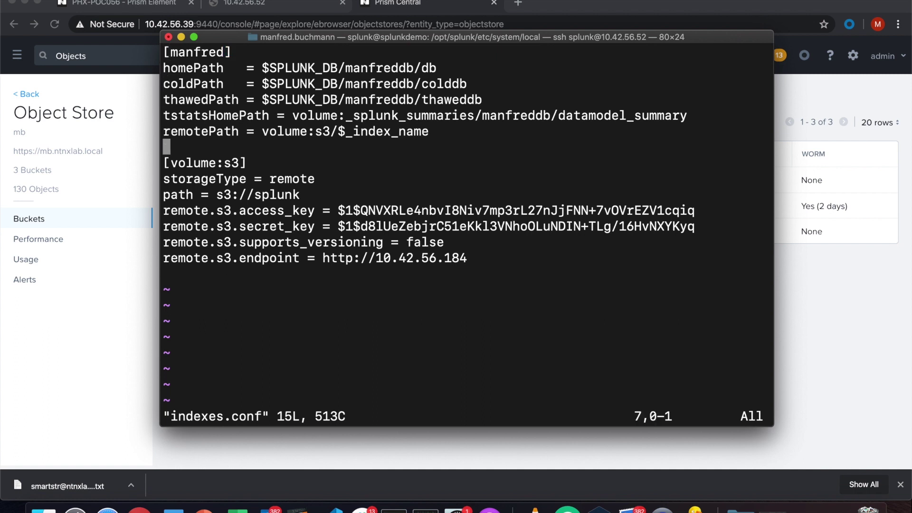
pyautogui.press('Down')
pyautogui.press('Down')
pyautogui.press('Down')
pyautogui.press('Down')
pyautogui.press('Down')
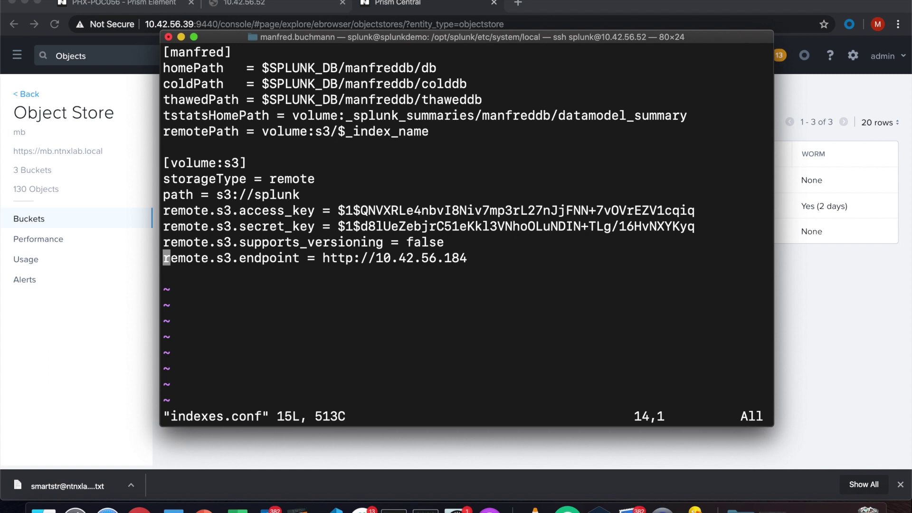
pyautogui.press('Down')
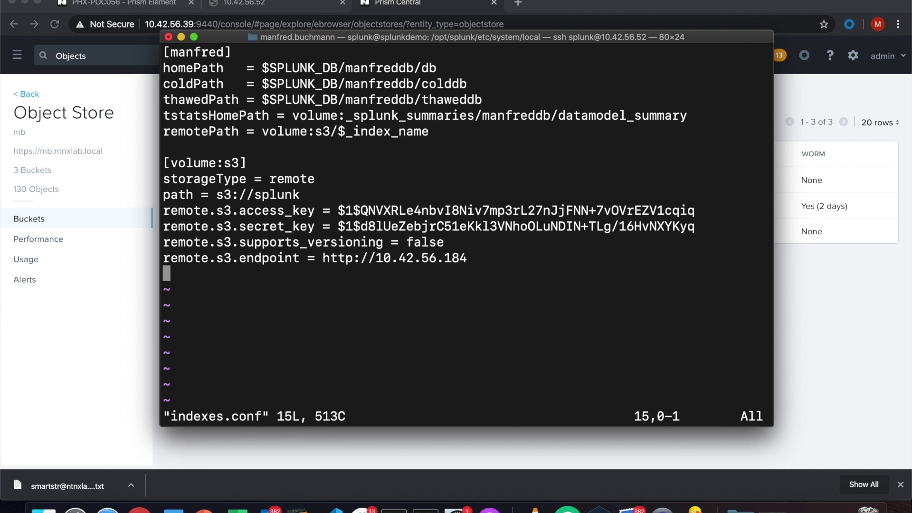
pyautogui.press('i')
pyautogui.press('Return')
pyautogui.press('Return')
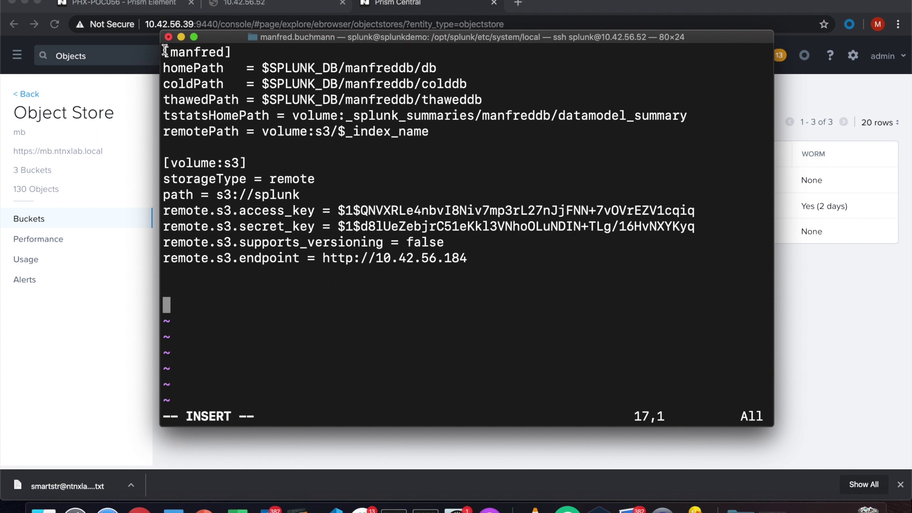
pyautogui.moveTo(164, 51); pyautogui.dragTo(472, 258)
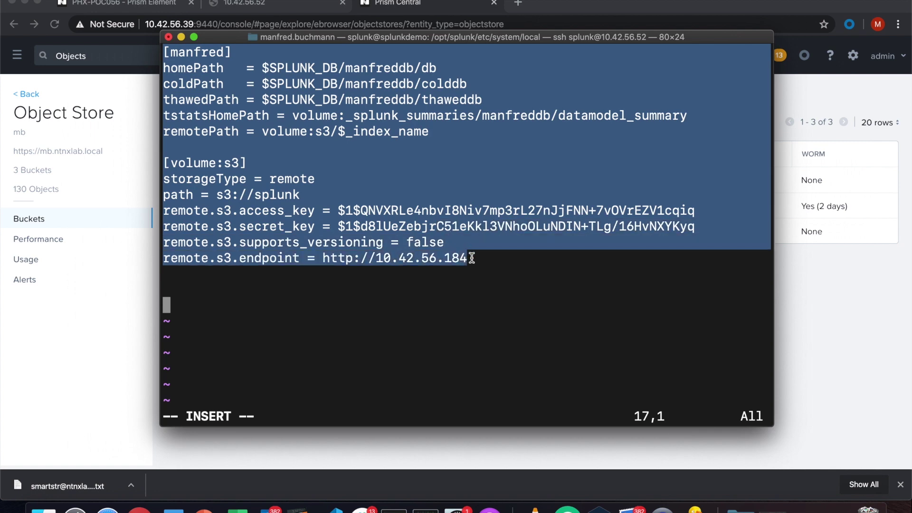
pyautogui.press('super+c')
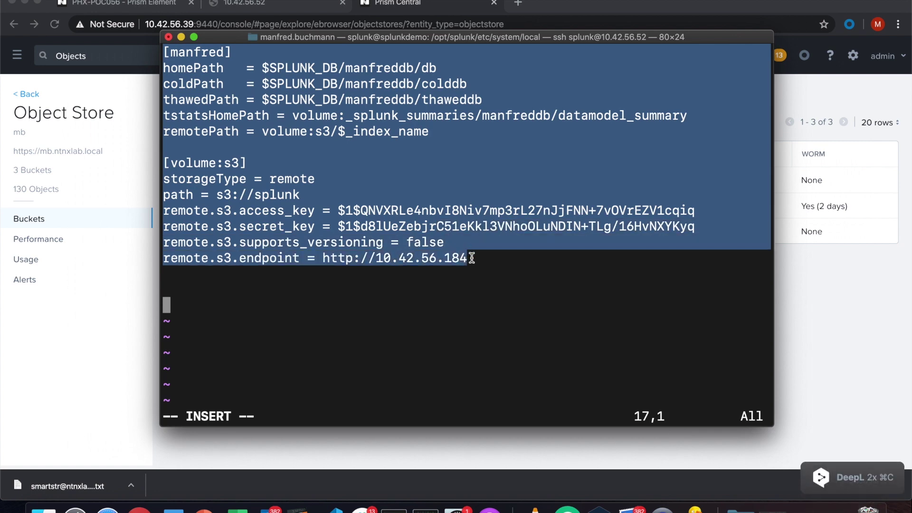
pyautogui.press('super+v')
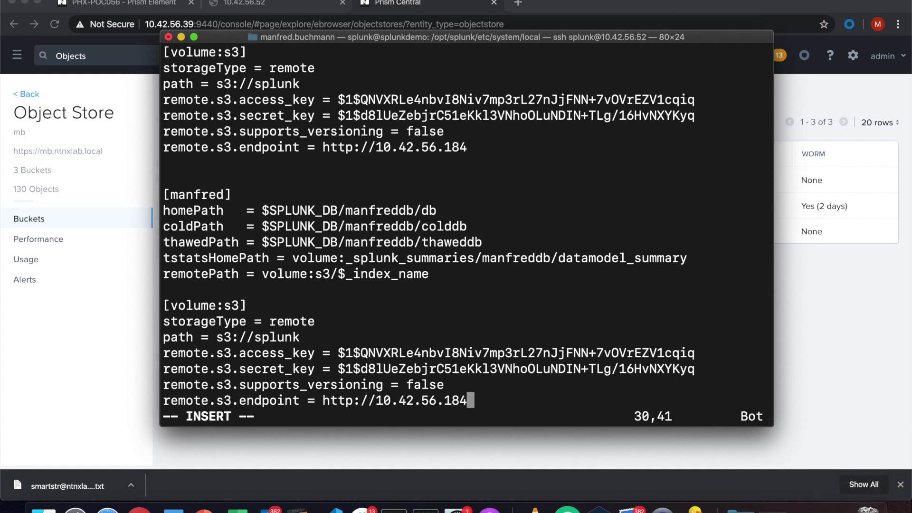
pyautogui.press('Up')
pyautogui.press('Up')
pyautogui.press('Up')
pyautogui.press('Up')
pyautogui.press('Up')
pyautogui.press('Up')
pyautogui.press('Up')
pyautogui.press('Up')
pyautogui.press('Up')
pyautogui.press('Up')
pyautogui.press('Up')
pyautogui.press('Up')
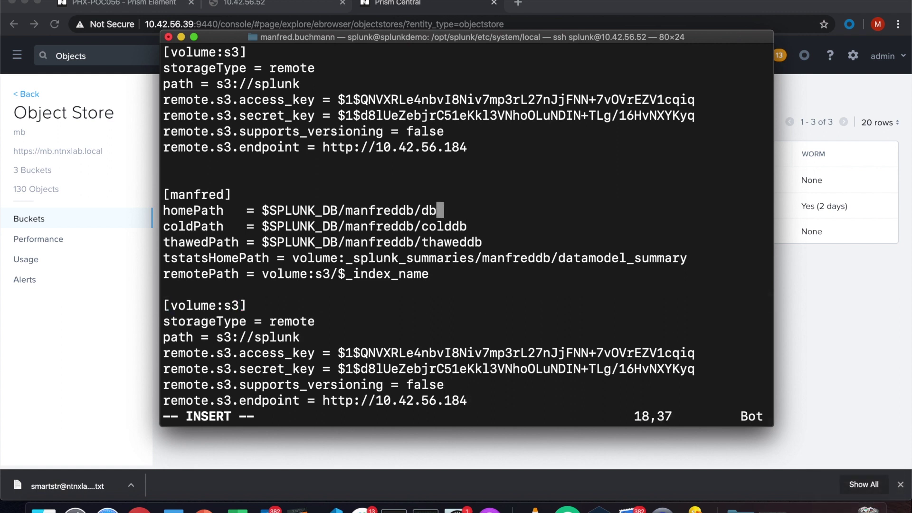
# Delete the old name from the pasted stanza's [manfred] header.
pyautogui.press('Up')
pyautogui.press('Left')
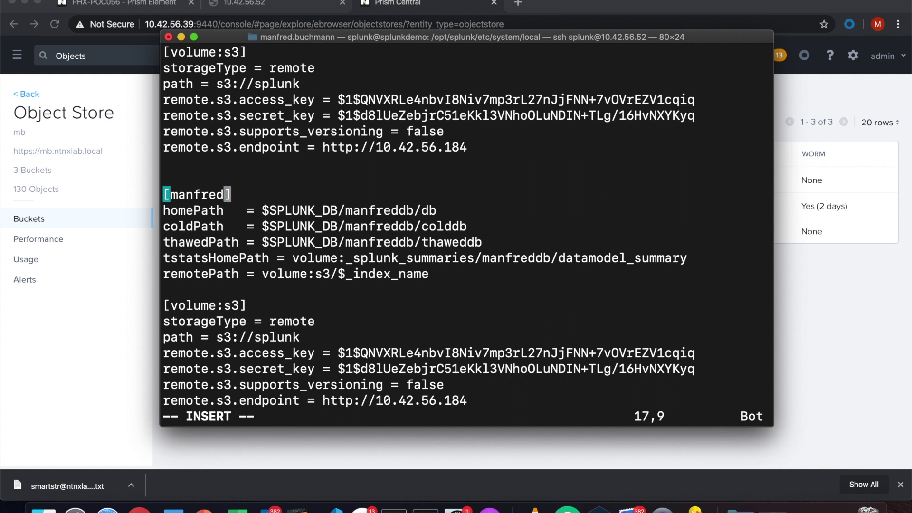
pyautogui.press('Left')
pyautogui.press('Left')
pyautogui.press('Left')
pyautogui.press('Left')
pyautogui.press('Left')
pyautogui.press('Left')
pyautogui.press('Left')
pyautogui.press('Right')
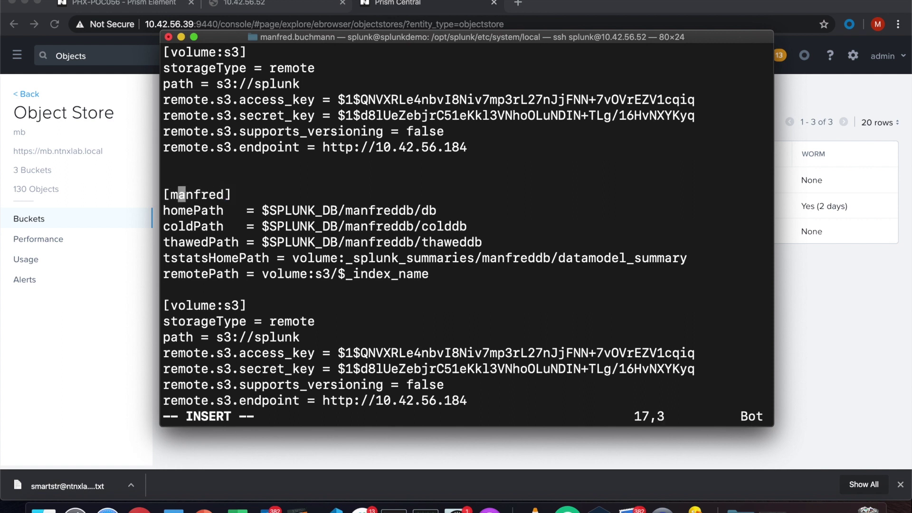
pyautogui.press('Left')
pyautogui.write('xxx')
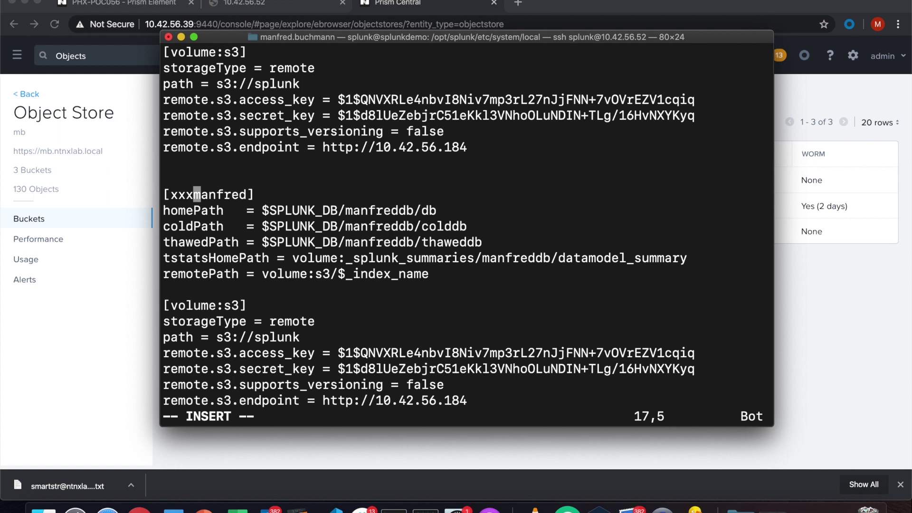
pyautogui.press('Left')
pyautogui.press('Left')
pyautogui.press('Left')
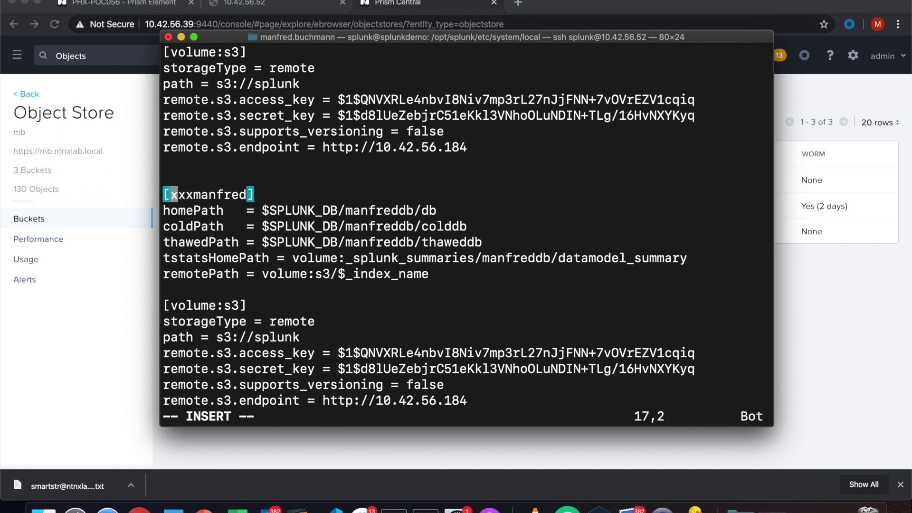
pyautogui.write('x')
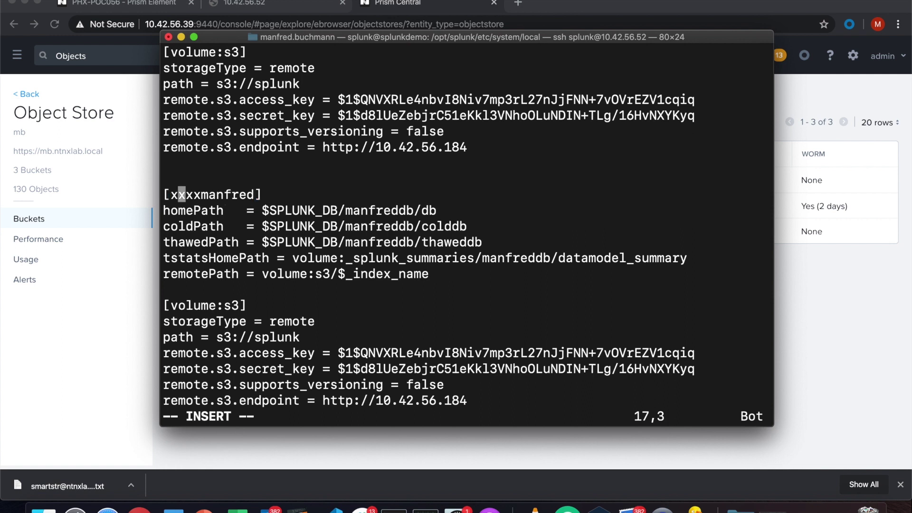
pyautogui.press('Escape')
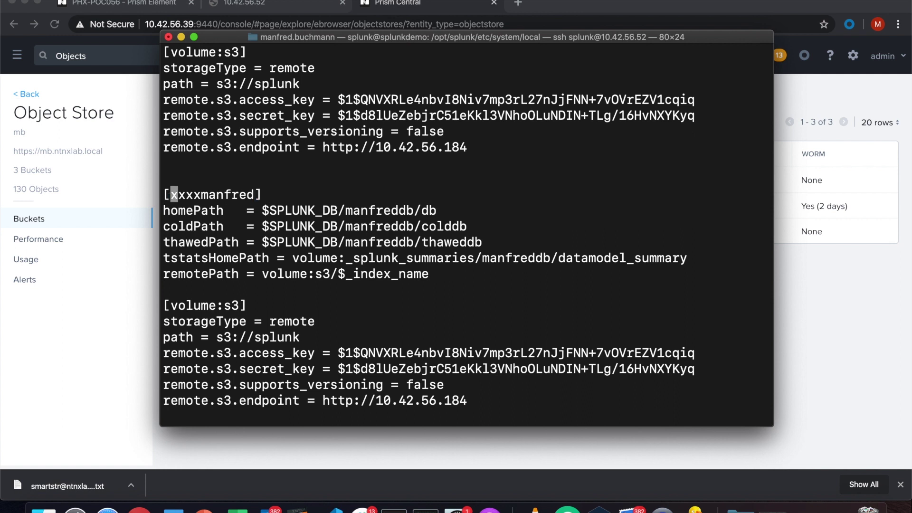
pyautogui.press('x')
pyautogui.press('x')
pyautogui.press('x')
pyautogui.press('x')
pyautogui.press('x')
pyautogui.press('x')
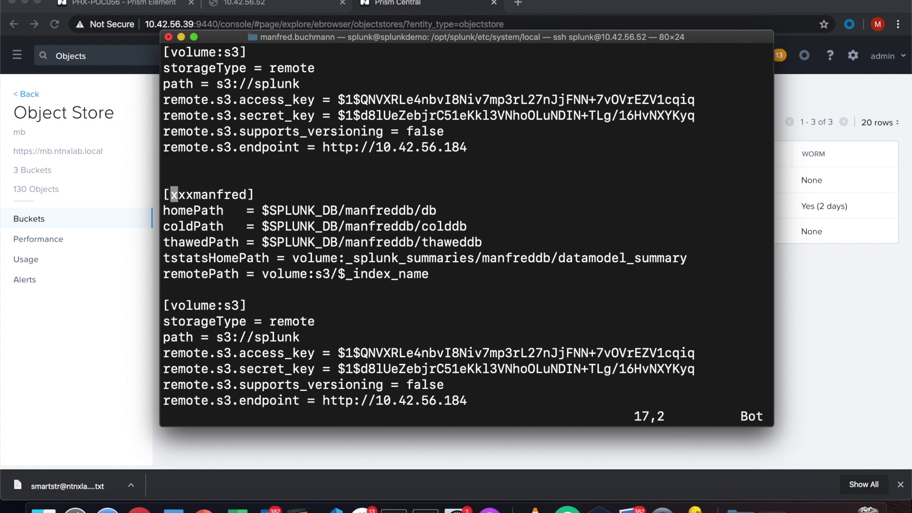
pyautogui.press('x')
pyautogui.press('x')
pyautogui.press('x')
pyautogui.press('x')
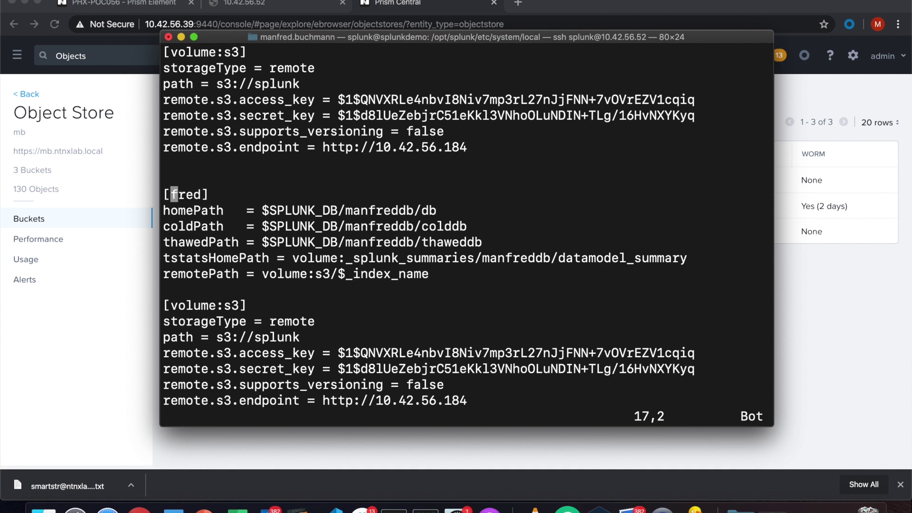
pyautogui.press('x')
# Enter smartstr as the pasted stanza's name, giving [smartstr].
pyautogui.press('i')
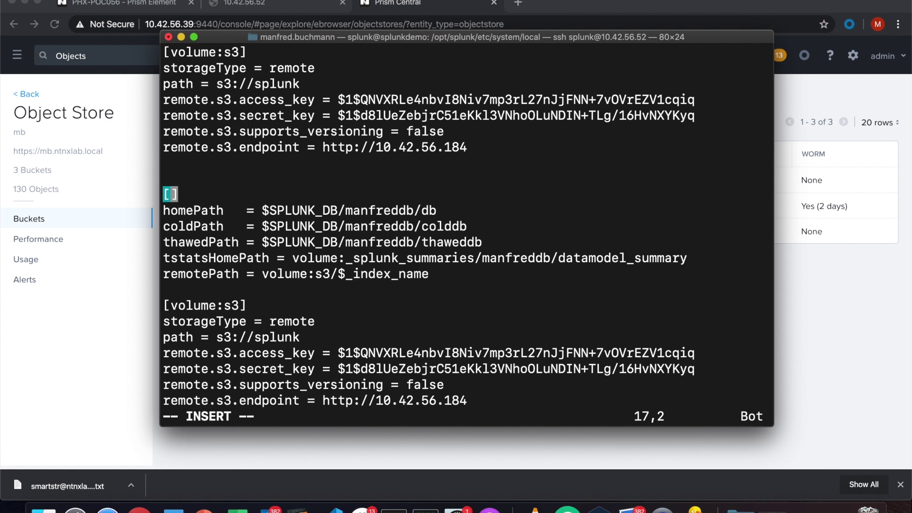
pyautogui.write('smart')
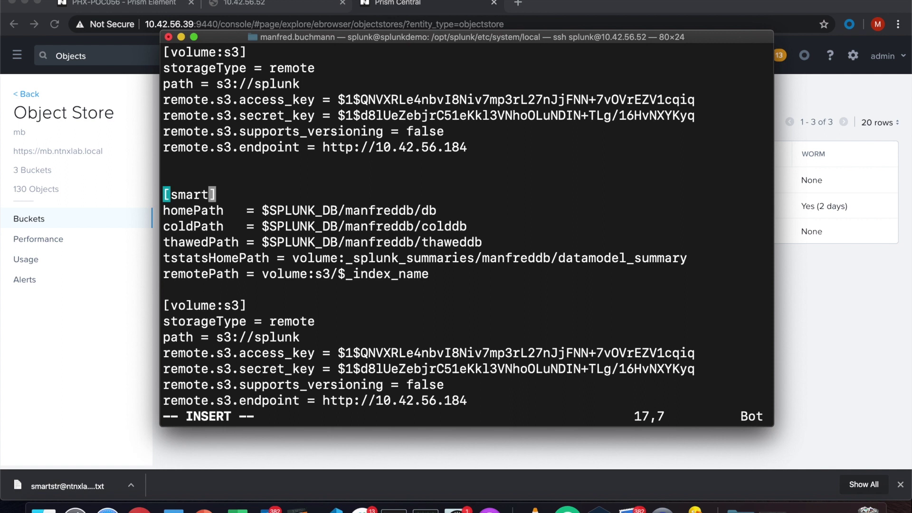
pyautogui.write('st')
pyautogui.write('r')
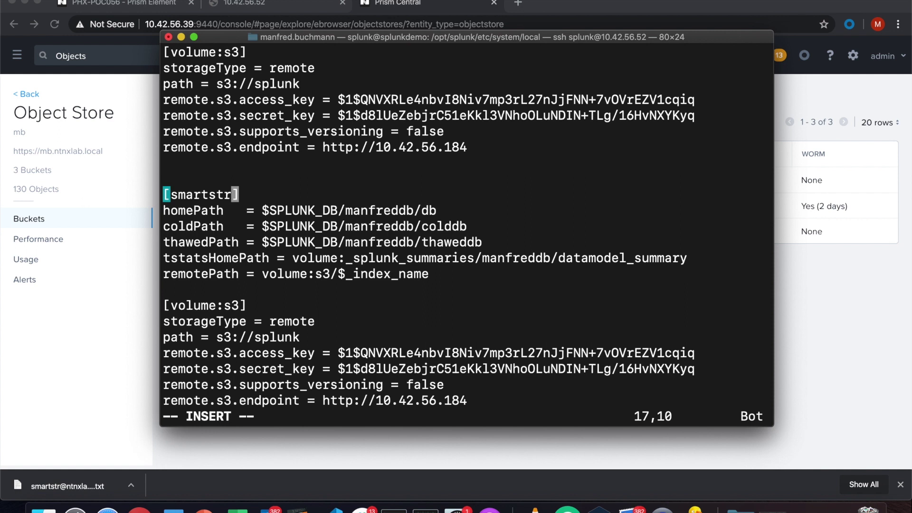
pyautogui.press('Escape')
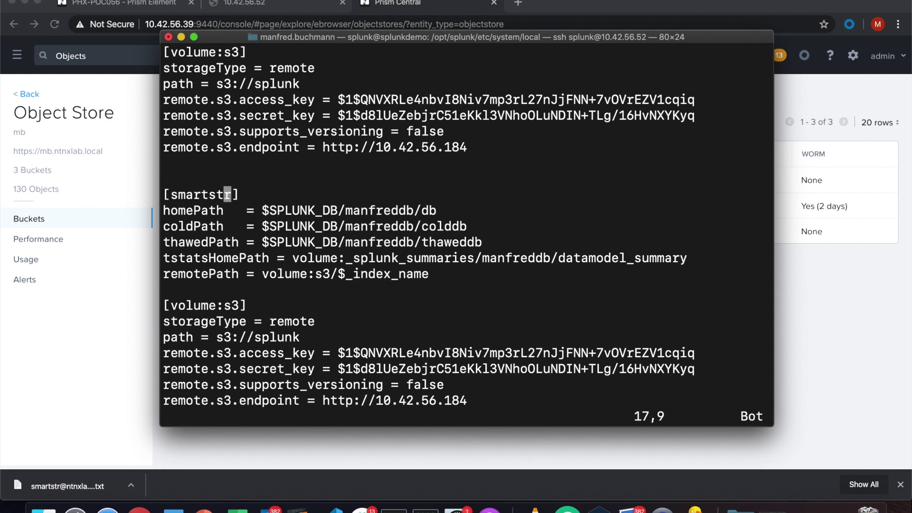
pyautogui.press('Down')
pyautogui.press('Right')
pyautogui.press('Right')
pyautogui.press('Right')
pyautogui.press('Right')
pyautogui.press('Right')
pyautogui.press('Right')
pyautogui.press('Right')
pyautogui.press('Right')
pyautogui.press('Right')
pyautogui.press('Right')
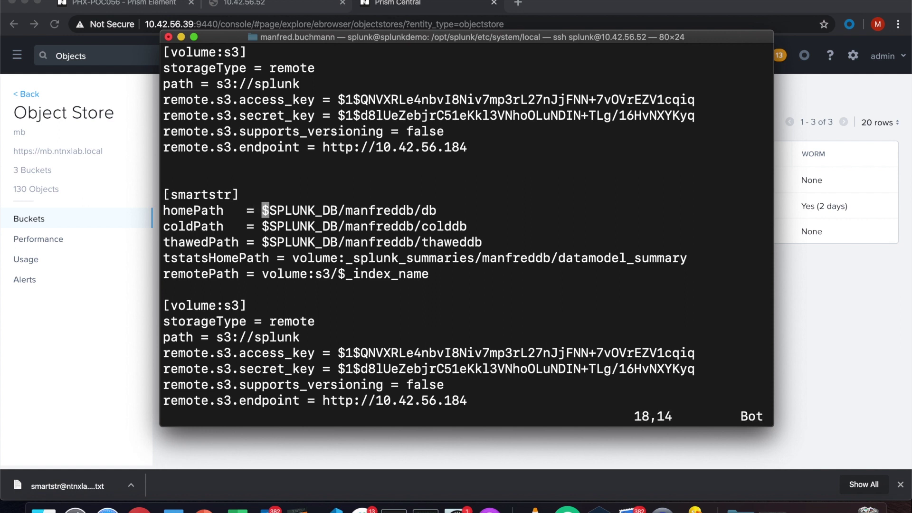
# Change homePath and coldPath to use smartstrdb instead of manfreddb.
pyautogui.press('Right')
pyautogui.press('Right')
pyautogui.press('Right')
pyautogui.press('Right')
pyautogui.press('Right')
pyautogui.press('Right')
pyautogui.press('x')
pyautogui.press('x')
pyautogui.press('x')
pyautogui.press('x')
pyautogui.press('x')
pyautogui.press('x')
pyautogui.press('x')
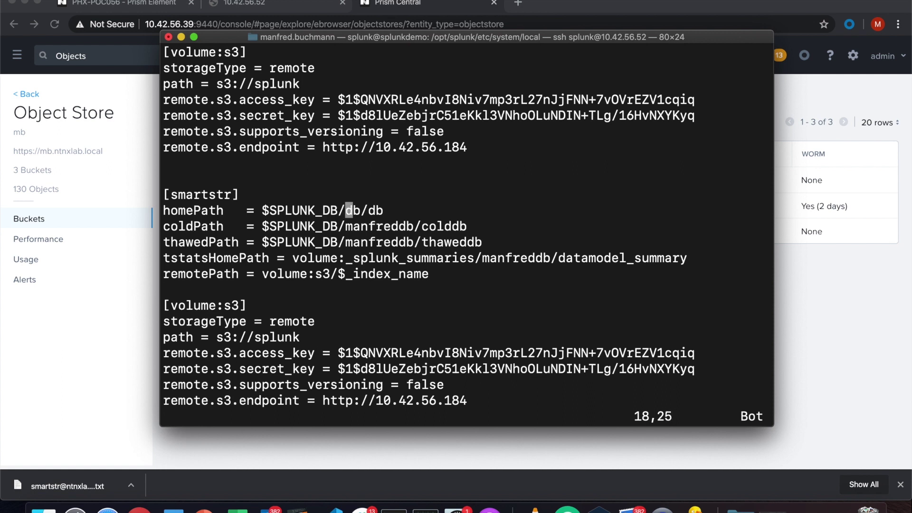
pyautogui.press('x')
pyautogui.write('is')
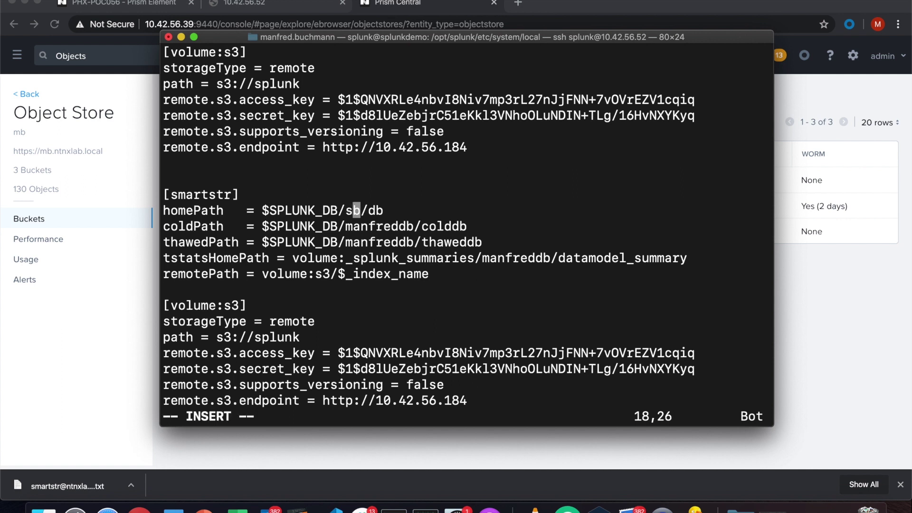
pyautogui.write('martstr')
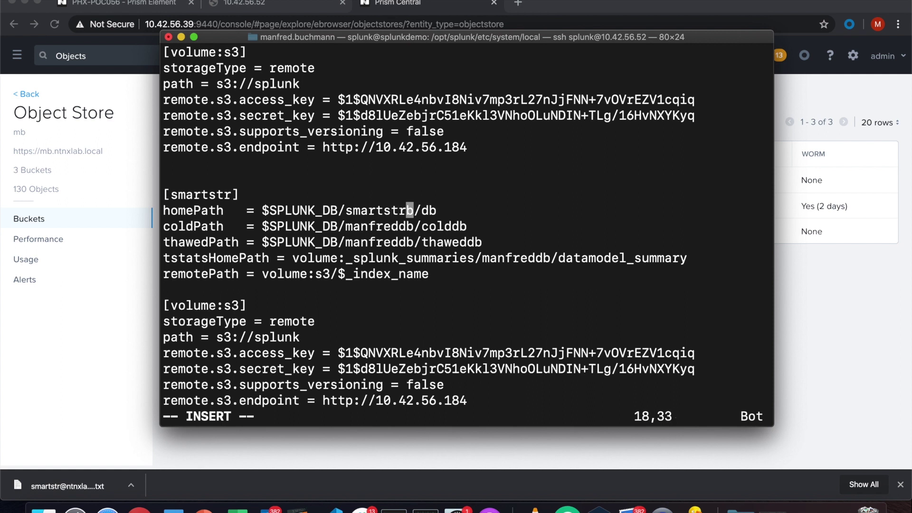
pyautogui.write('d')
pyautogui.press('Escape')
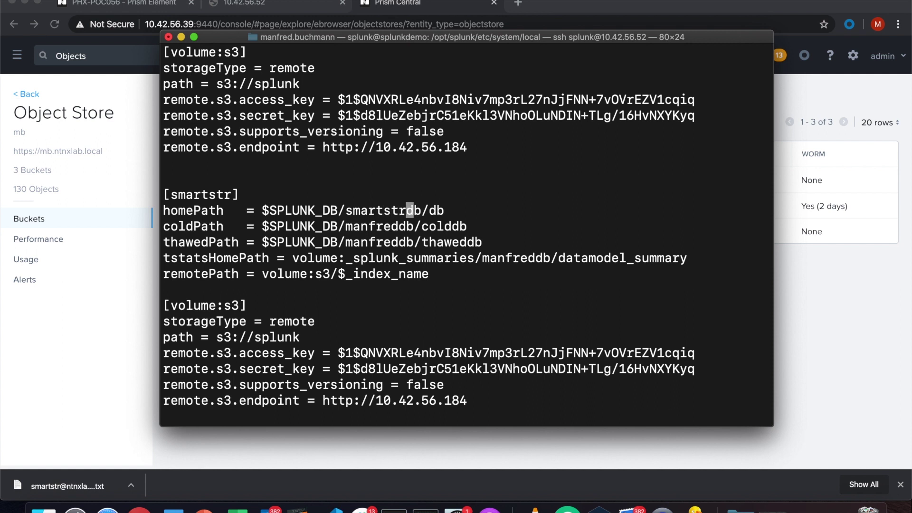
pyautogui.press('j')
pyautogui.press('h')
pyautogui.press('h')
pyautogui.press('h')
pyautogui.press('h')
pyautogui.press('h')
pyautogui.press('h')
pyautogui.press('h')
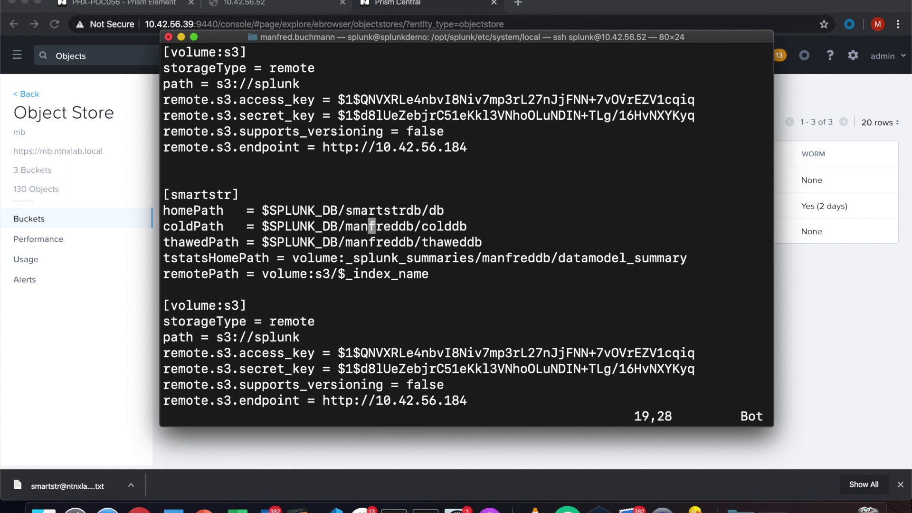
pyautogui.press('h')
pyautogui.press('x')
pyautogui.press('x')
pyautogui.press('x')
pyautogui.press('x')
pyautogui.press('x')
pyautogui.press('x')
pyautogui.press('x')
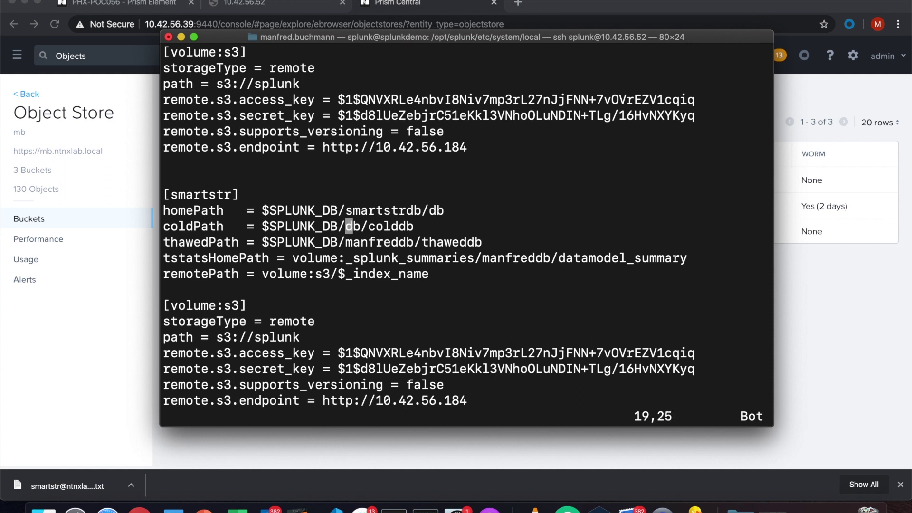
pyautogui.write('i')
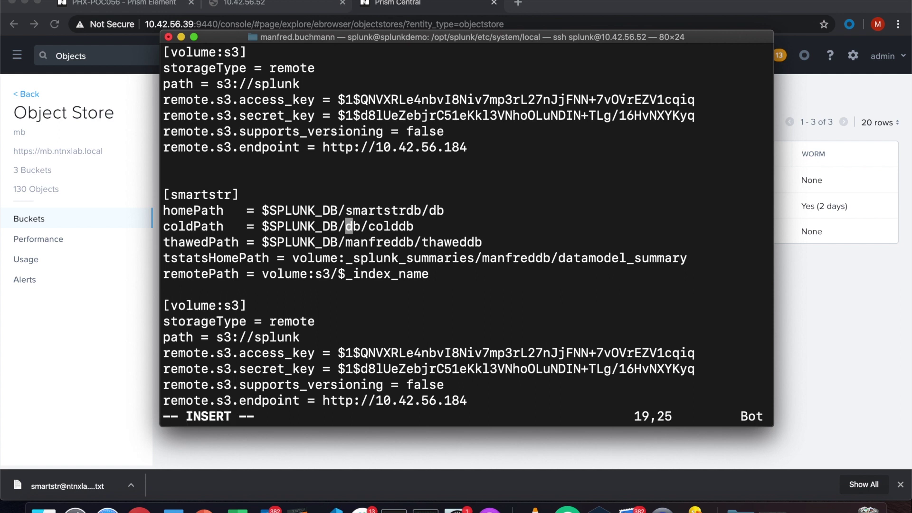
pyautogui.write('smart')
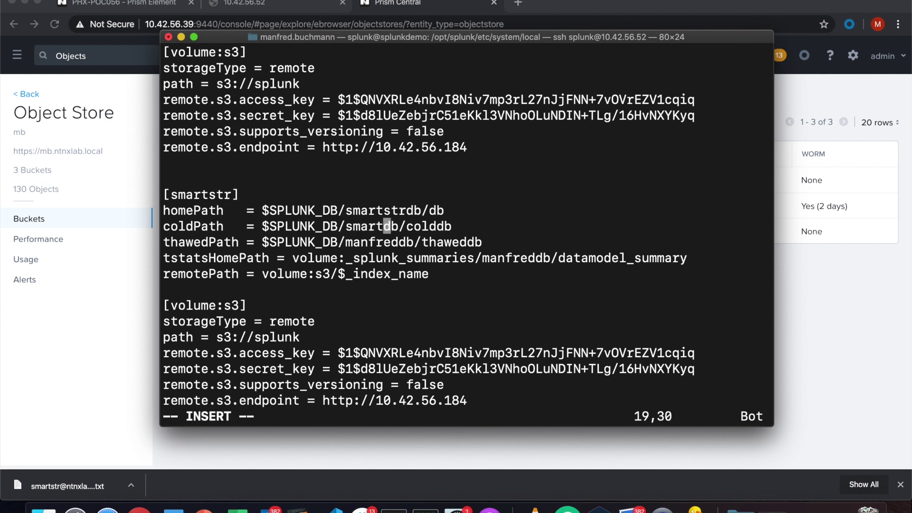
pyautogui.write('str')
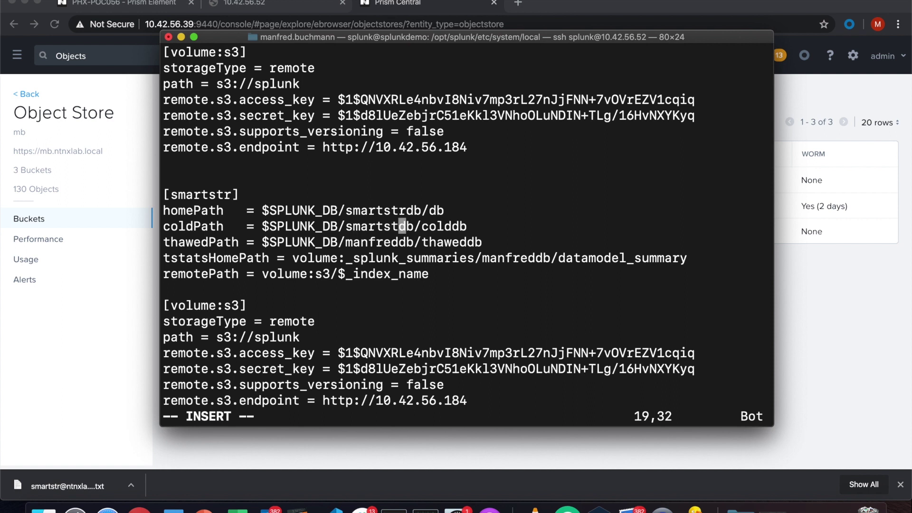
# Change thawedPath and tstatsHomePath to use smartstrdb instead of manfreddb.
pyautogui.press('Down')
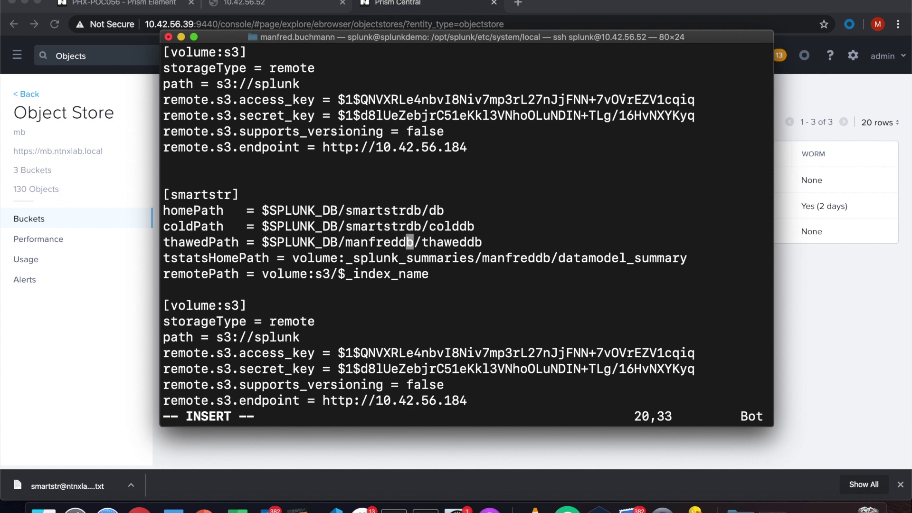
pyautogui.press('Left')
pyautogui.press('Left')
pyautogui.press('Left')
pyautogui.press('Left')
pyautogui.press('Left')
pyautogui.press('Left')
pyautogui.press('Left')
pyautogui.press('Left')
pyautogui.press('Escape')
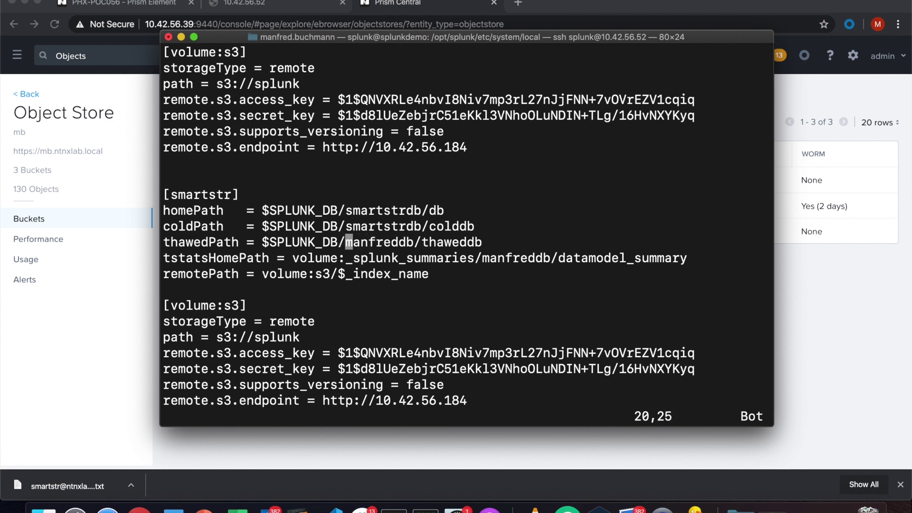
pyautogui.press('x')
pyautogui.press('x')
pyautogui.press('x')
pyautogui.press('x')
pyautogui.press('x')
pyautogui.press('x')
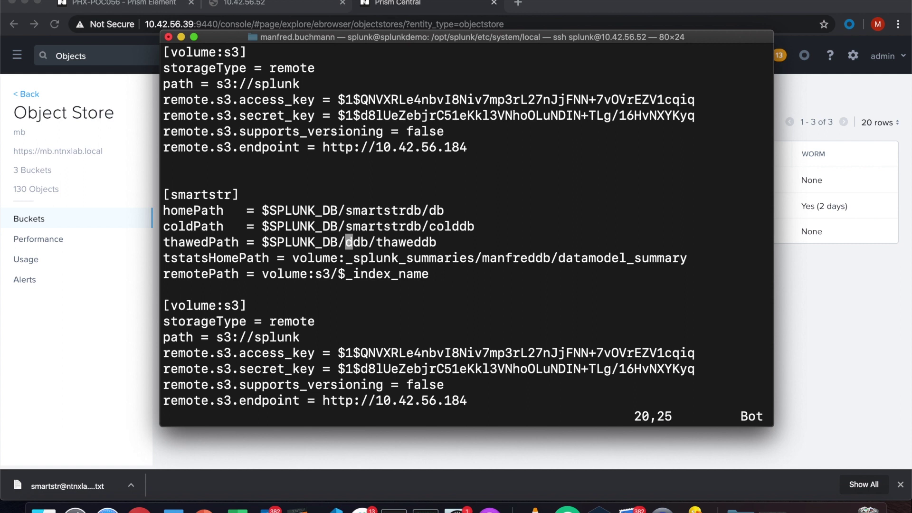
pyautogui.press('x')
pyautogui.write('i')
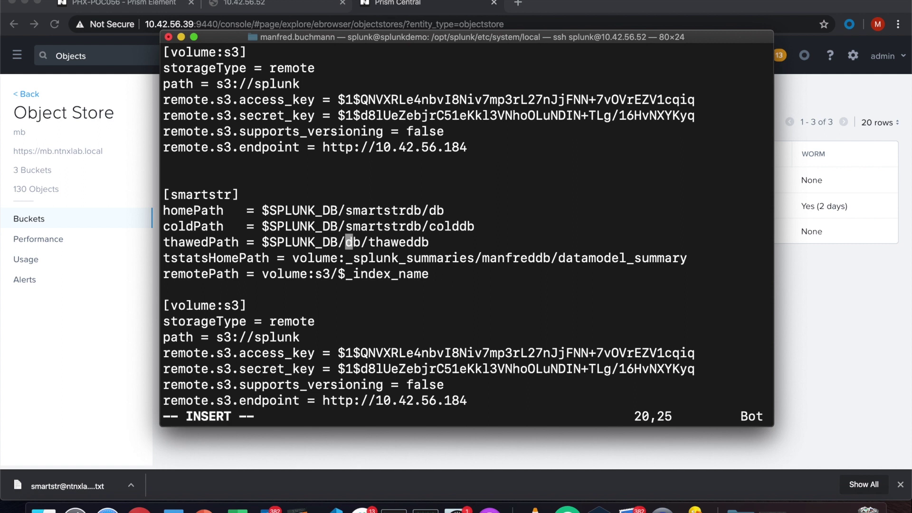
pyautogui.write('smartst')
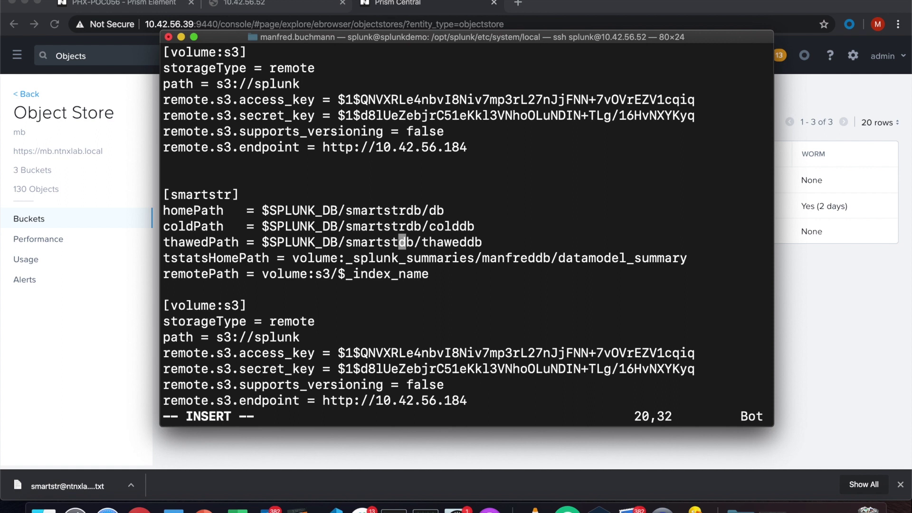
pyautogui.write('r')
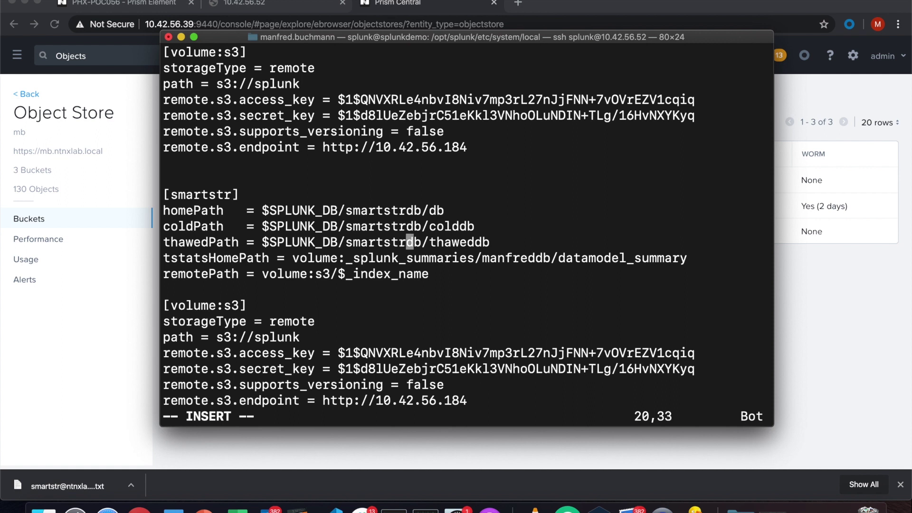
pyautogui.press('Escape')
pyautogui.press('j')
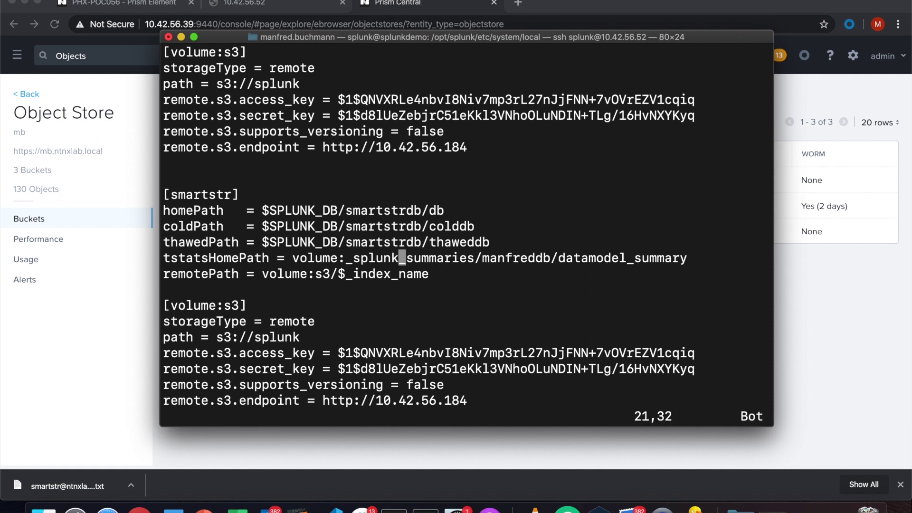
pyautogui.press('l')
pyautogui.press('l')
pyautogui.press('l')
pyautogui.press('l')
pyautogui.press('l')
pyautogui.press('l')
pyautogui.press('l')
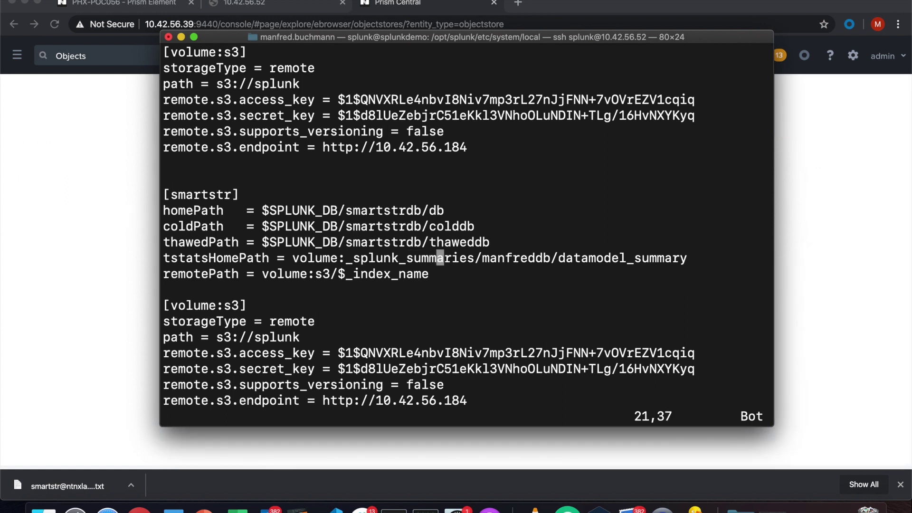
pyautogui.press('l')
pyautogui.press('l')
pyautogui.press('l')
pyautogui.press('l')
pyautogui.press('x')
pyautogui.press('x')
pyautogui.press('x')
pyautogui.press('x')
pyautogui.press('x')
pyautogui.press('x')
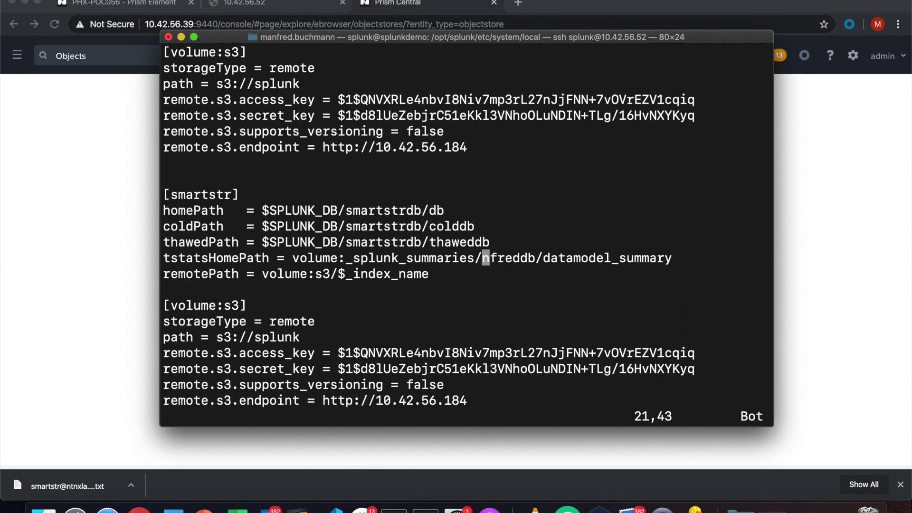
pyautogui.press('x')
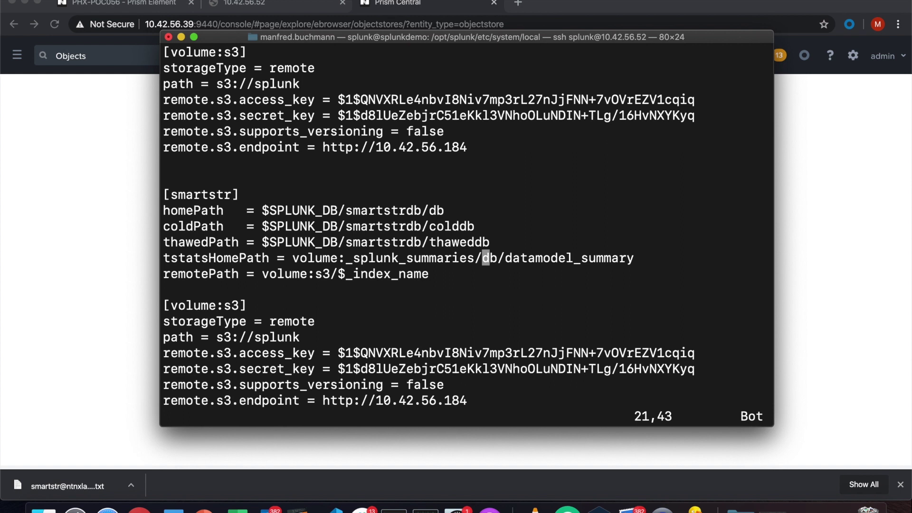
pyautogui.write('ies/smart')
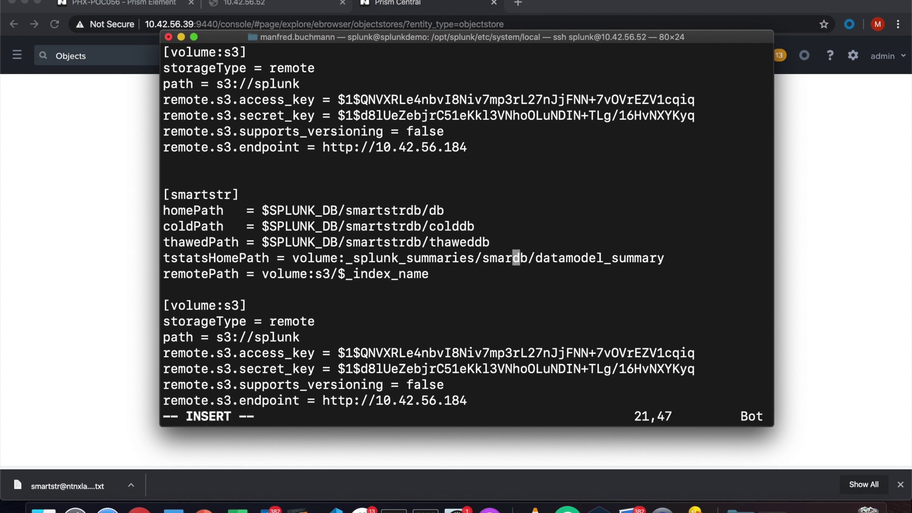
pyautogui.write('str')
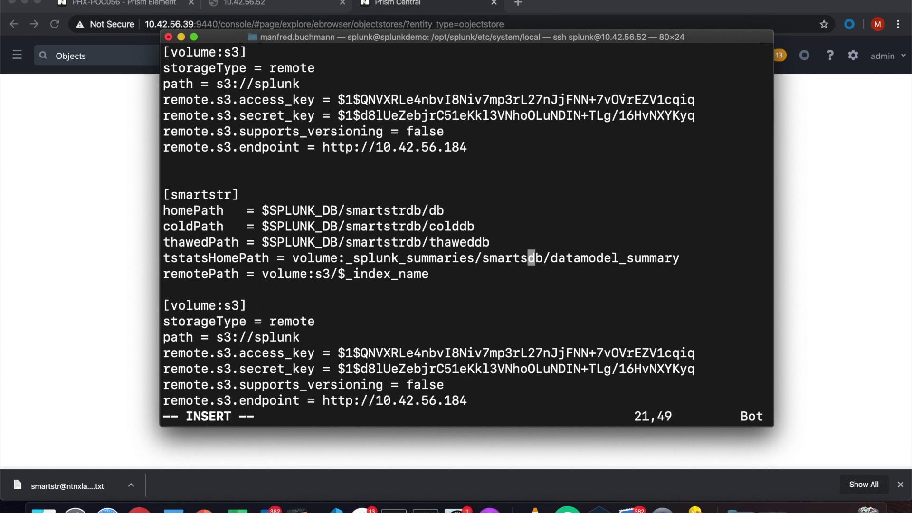
pyautogui.press('Escape')
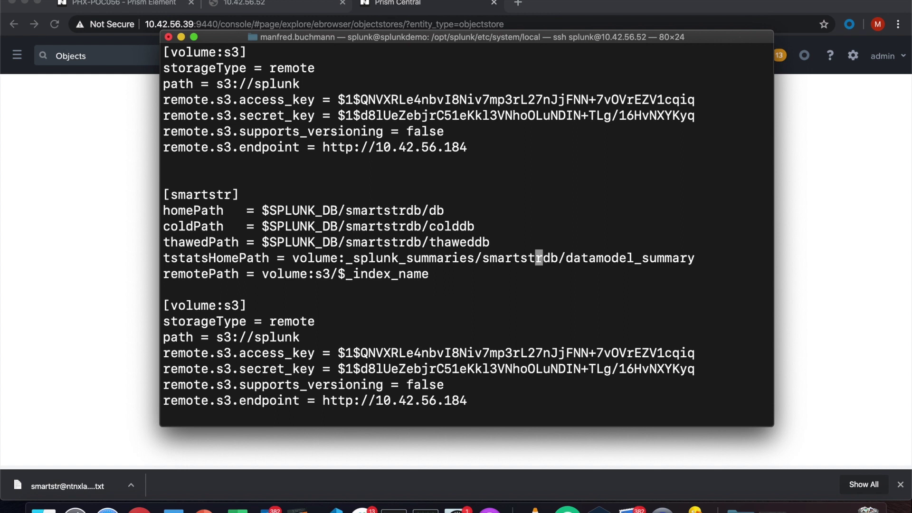
pyautogui.press('j')
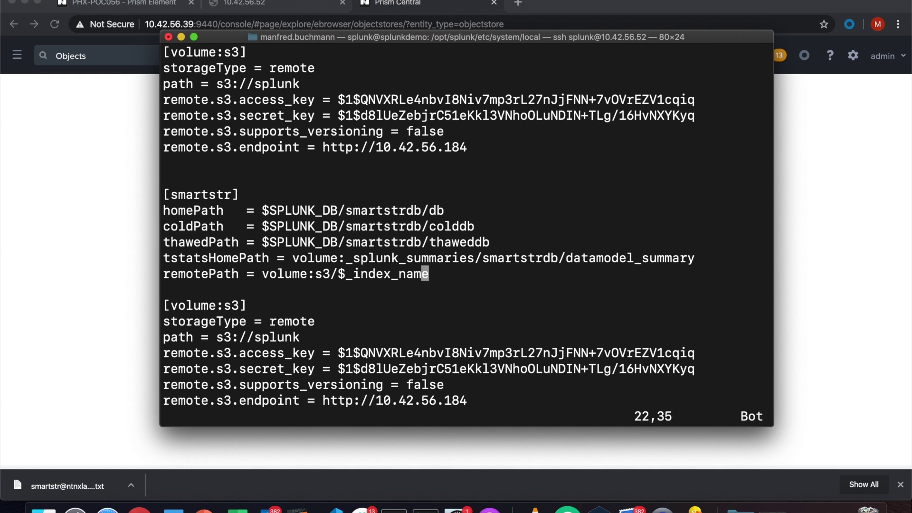
pyautogui.press('h')
pyautogui.press('h')
pyautogui.press('h')
pyautogui.press('h')
pyautogui.press('h')
pyautogui.press('h')
pyautogui.press('h')
pyautogui.press('h')
pyautogui.press('h')
pyautogui.press('h')
pyautogui.press('h')
pyautogui.press('h')
pyautogui.press('h')
pyautogui.press('h')
# Point remotePath at volume:smr and rename the copied volume header to [volume:smr].
pyautogui.press('x')
pyautogui.press('x')
pyautogui.press('i')
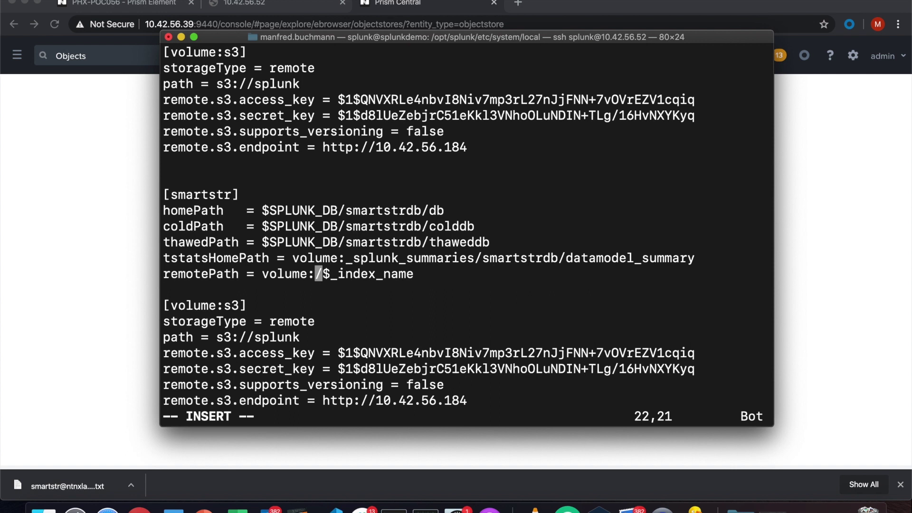
pyautogui.write('smr')
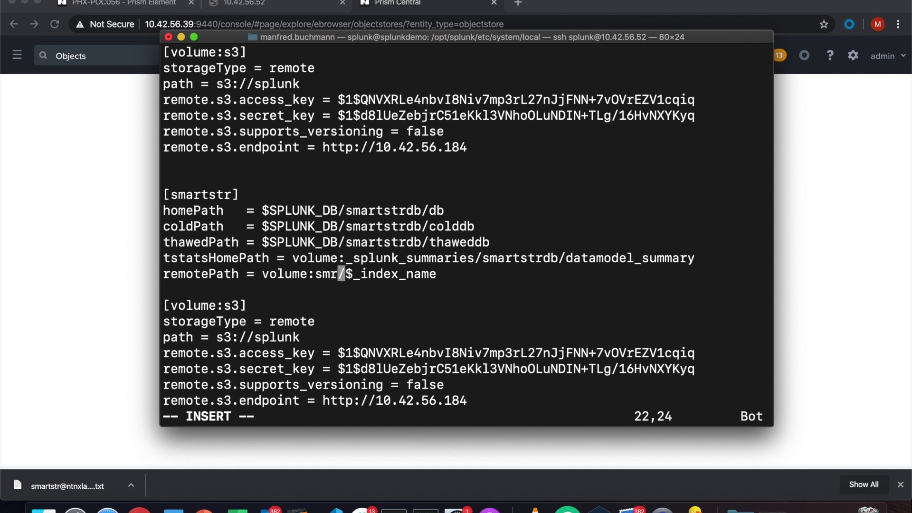
pyautogui.click(167, 289)
pyautogui.click(250, 305)
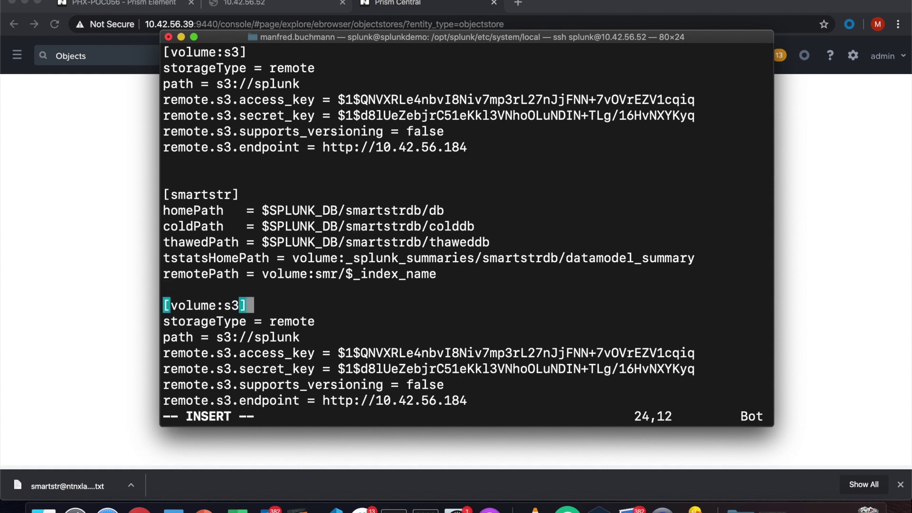
pyautogui.press('Escape')
pyautogui.press('Left')
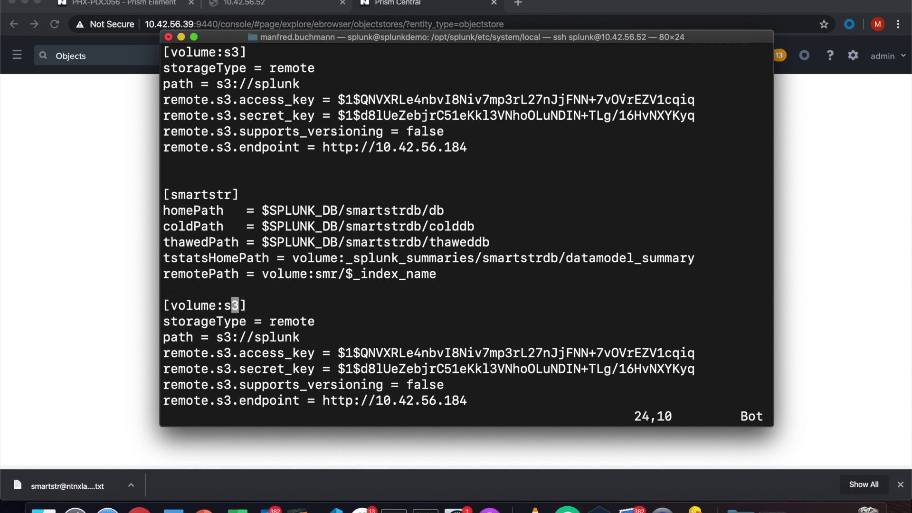
pyautogui.press('Left')
pyautogui.press('d')
pyautogui.press('w')
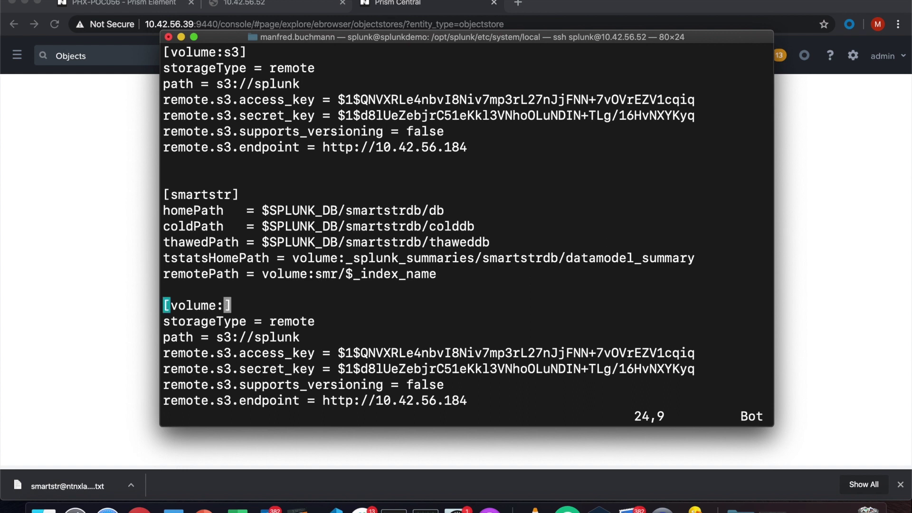
pyautogui.write('i')
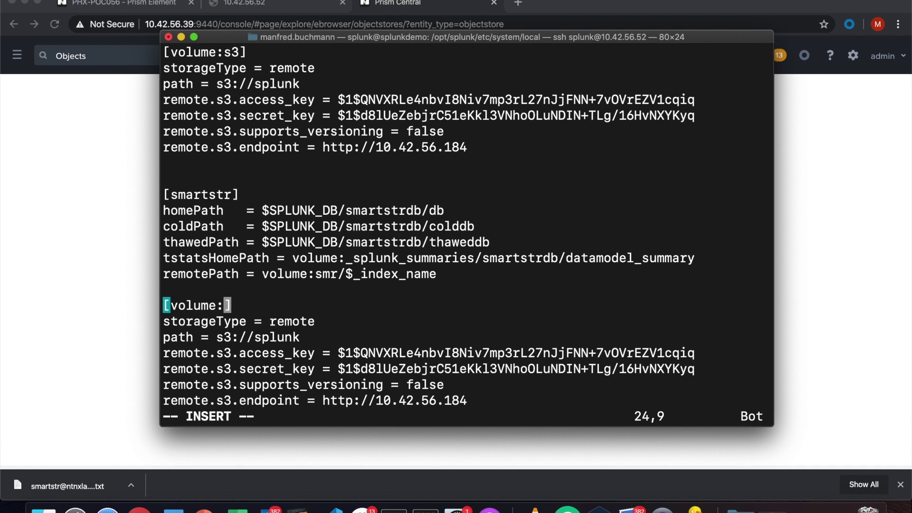
pyautogui.write('smr')
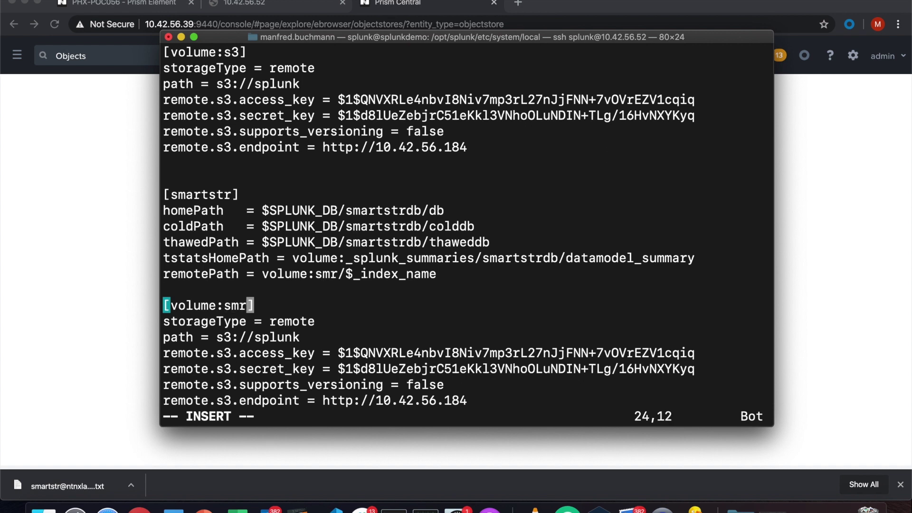
pyautogui.press('Escape')
# Change the copied volume's path from s3://splunk to s3://smartstr.
pyautogui.press('Down')
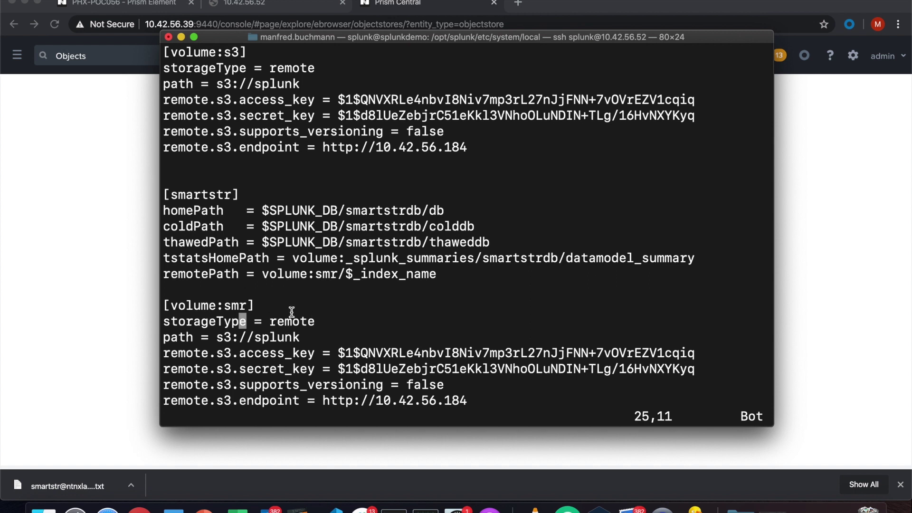
pyautogui.press('Down')
pyautogui.press('Right')
pyautogui.press('Right')
pyautogui.press('x')
pyautogui.press('x')
pyautogui.press('x')
pyautogui.press('x')
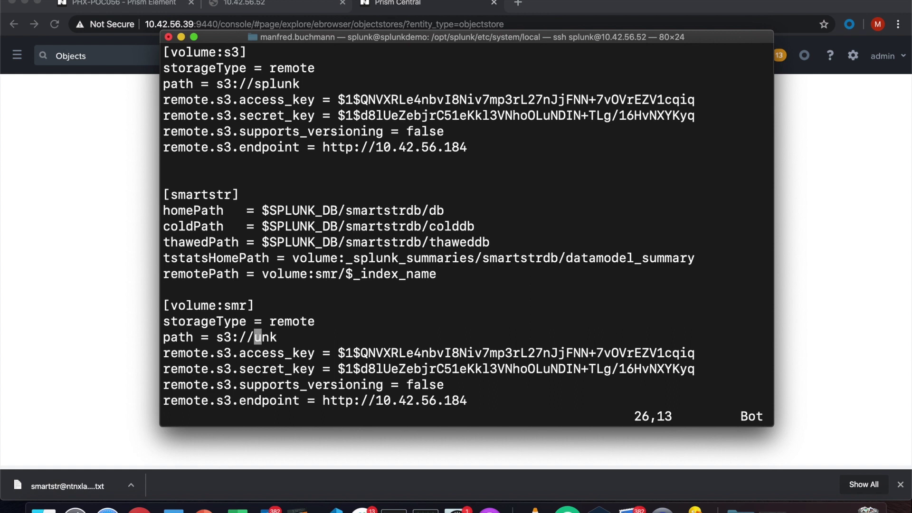
pyautogui.press('x')
pyautogui.press('x')
pyautogui.press('a')
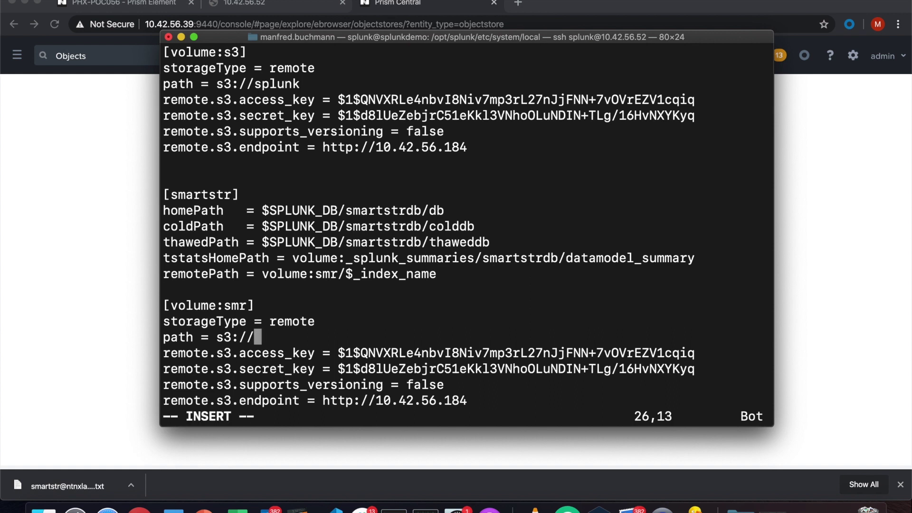
pyautogui.write('smarts')
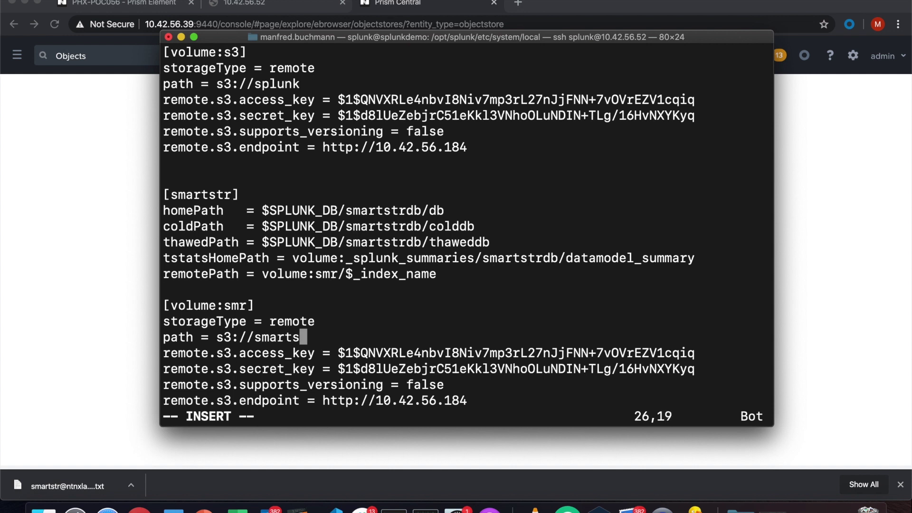
pyautogui.write('tr')
pyautogui.press('Escape')
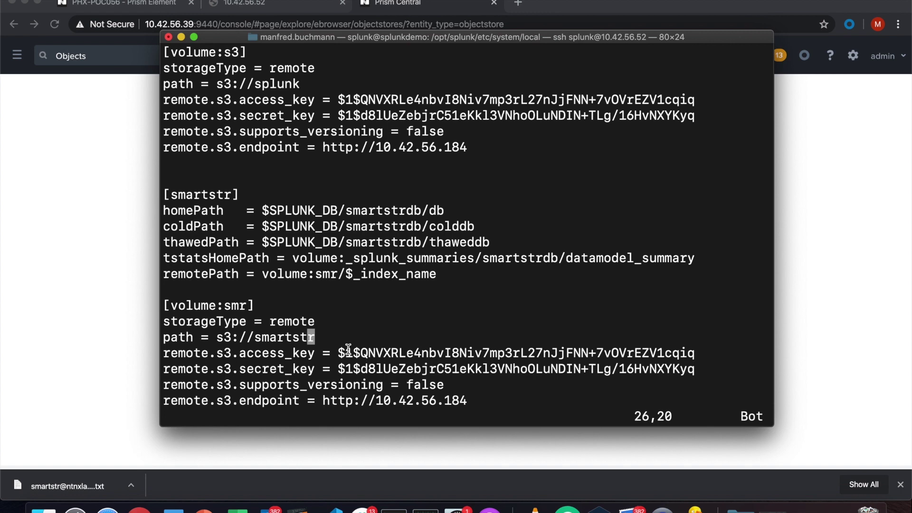
# Open the downloaded smartstr key file from Downloads in TextEdit and select its Access Key value.
pyautogui.click(44, 509)
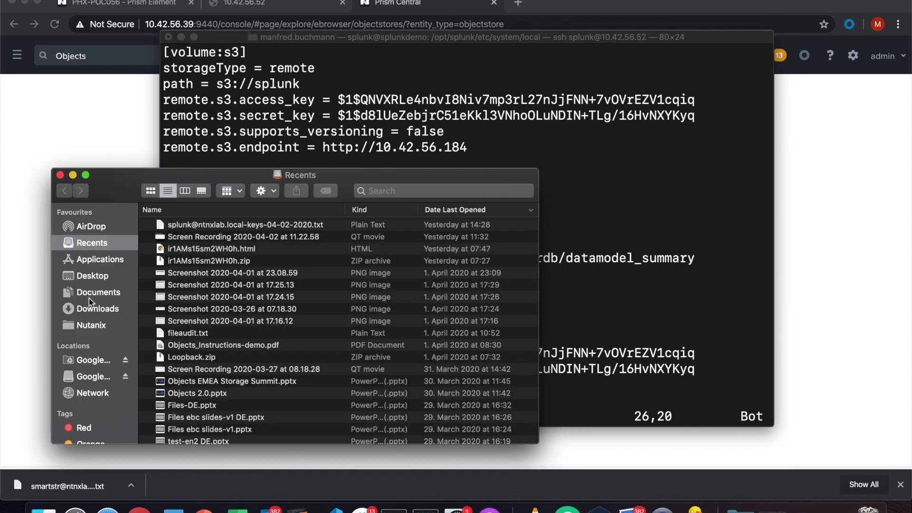
pyautogui.click(88, 312)
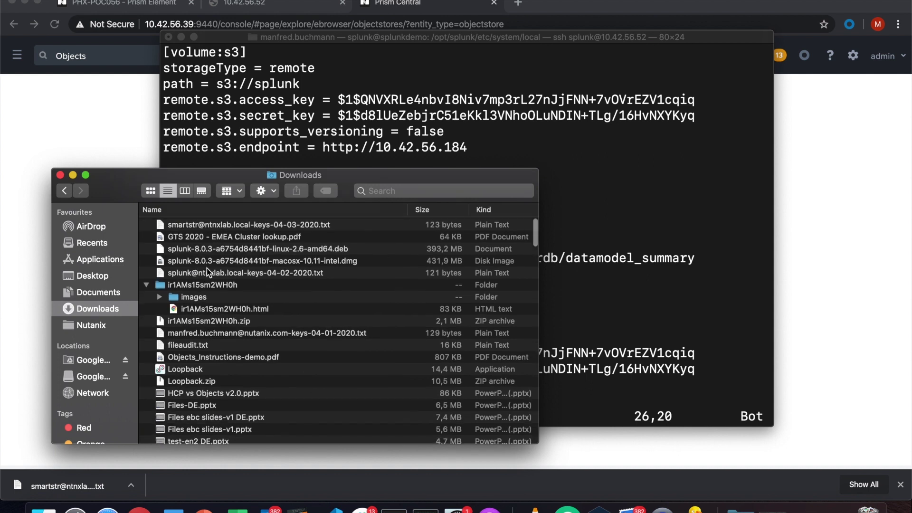
pyautogui.doubleClick(199, 230)
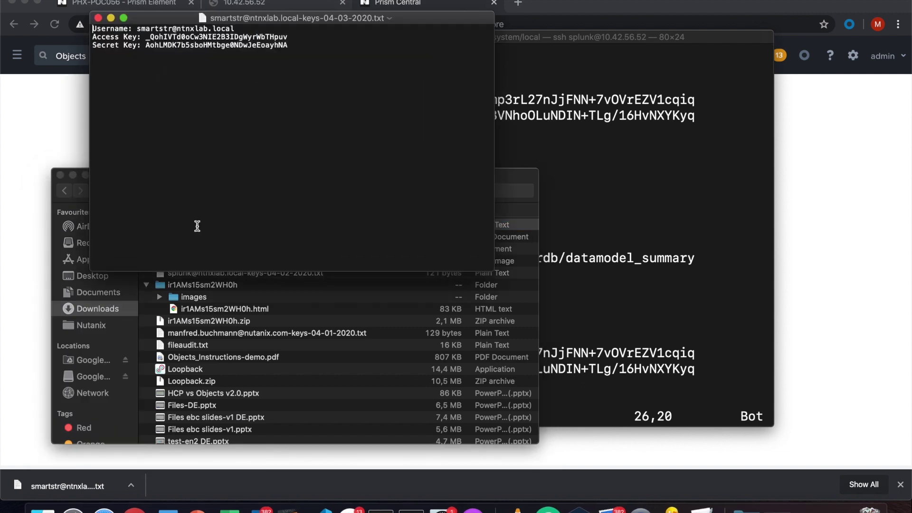
pyautogui.moveTo(264, 18); pyautogui.dragTo(178, 45)
pyautogui.moveTo(444, 179); pyautogui.dragTo(495, 230)
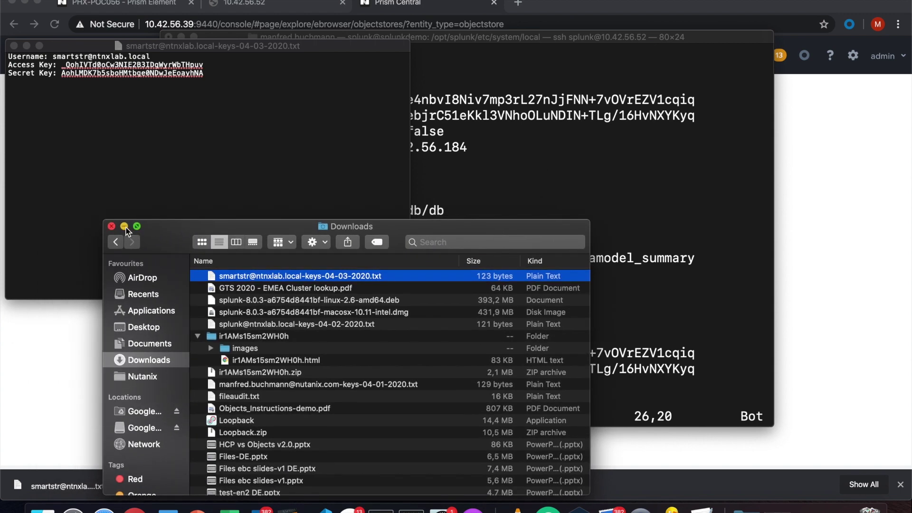
pyautogui.click(111, 227)
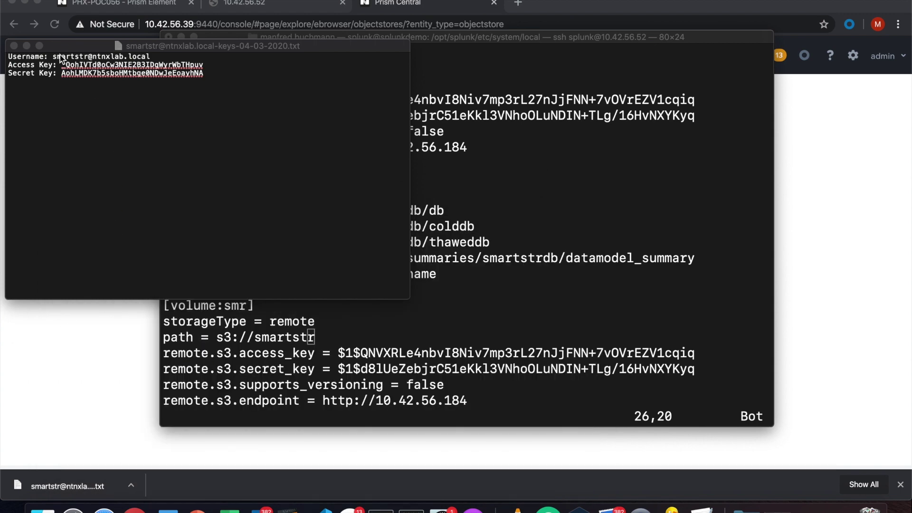
pyautogui.click(204, 71)
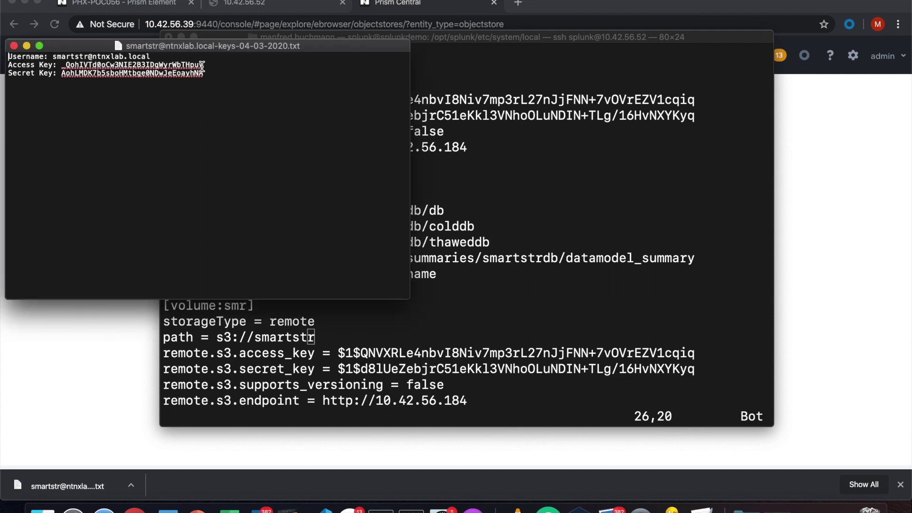
pyautogui.moveTo(203, 64); pyautogui.dragTo(61, 65)
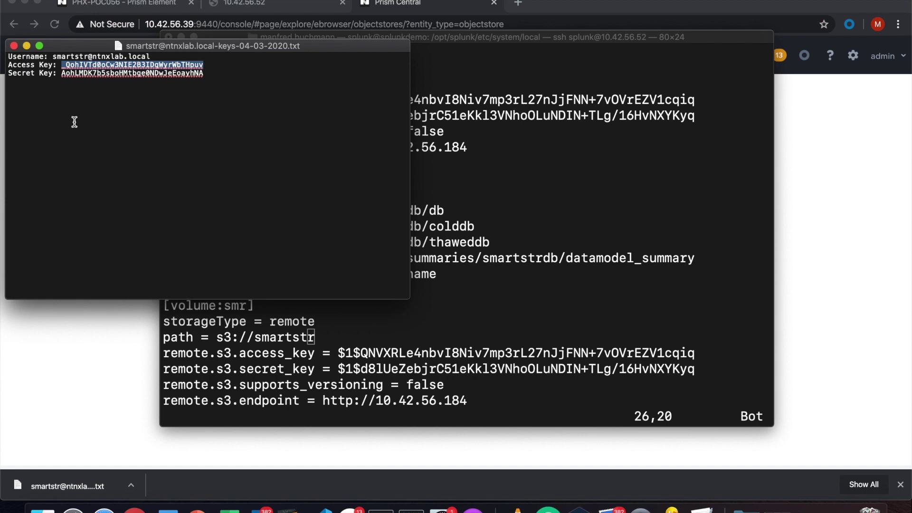
pyautogui.click(439, 319)
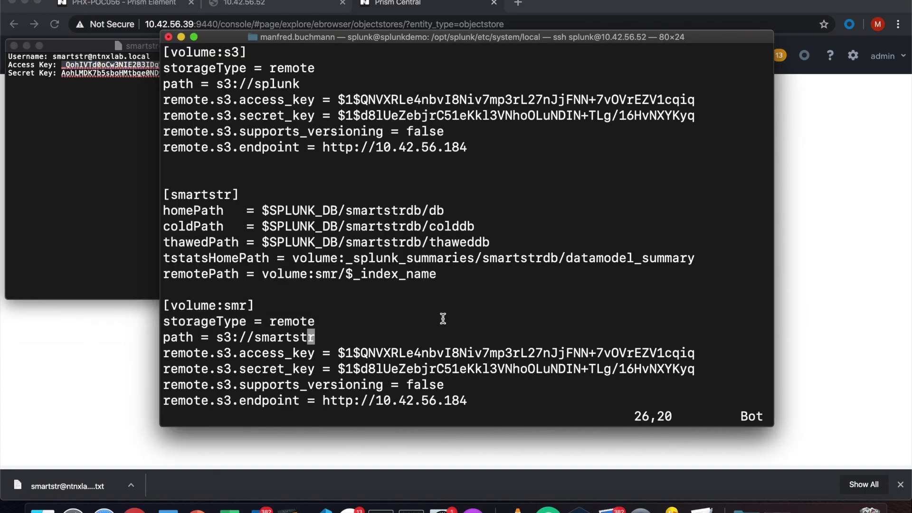
# Replace the old remote.s3.access_key value in the [volume:smr] stanza with the smartstr user's access key.
pyautogui.press('Down')
pyautogui.press('Down')
pyautogui.press('Right')
pyautogui.press('Up')
pyautogui.press('Right')
pyautogui.press('Right')
pyautogui.press('Right')
pyautogui.press('Right')
pyautogui.press('Left')
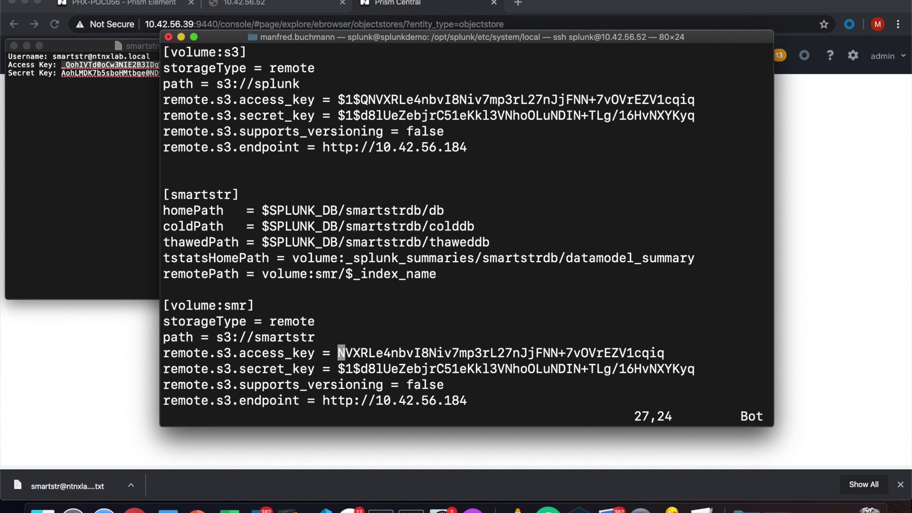
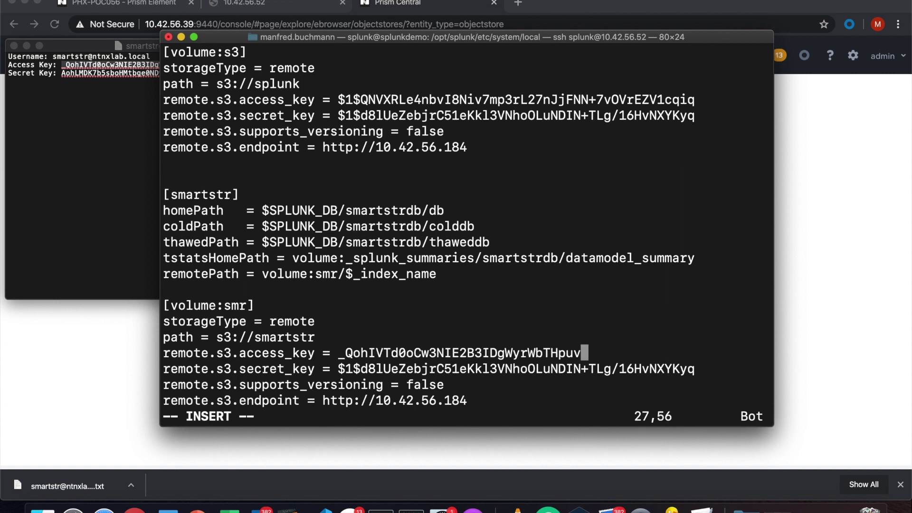
# Replace the old remote.s3.secret_key value with the Secret Key copied from the key file.
pyautogui.press('Escape')
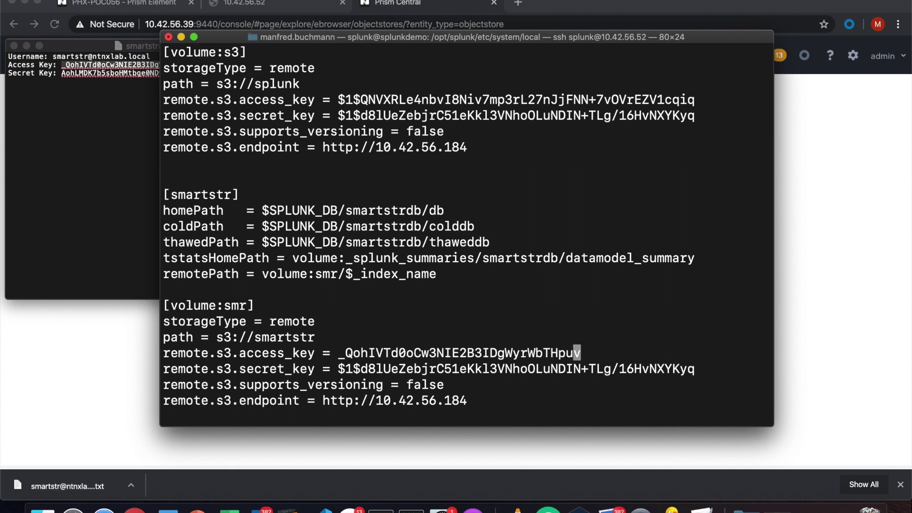
pyautogui.press('j')
pyautogui.press('h')
pyautogui.press('h')
pyautogui.press('h')
pyautogui.press('h')
pyautogui.press('h')
pyautogui.press('h')
pyautogui.press('h')
pyautogui.press('h')
pyautogui.press('h')
pyautogui.press('h')
pyautogui.press('h')
pyautogui.press('h')
pyautogui.press('h')
pyautogui.press('h')
pyautogui.press('h')
pyautogui.press('h')
pyautogui.press('h')
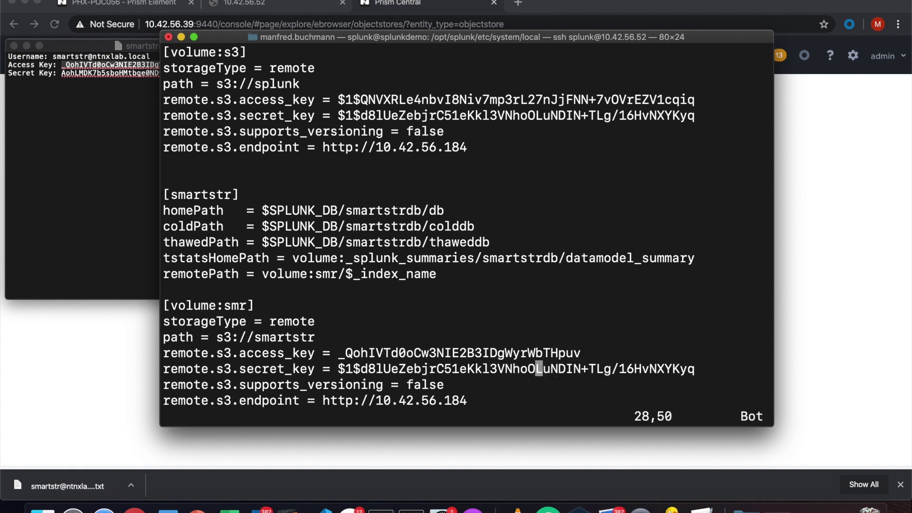
pyautogui.press('h')
pyautogui.press('h')
pyautogui.press('h')
pyautogui.press('h')
pyautogui.press('h')
pyautogui.press('h')
pyautogui.press('h')
pyautogui.press('h')
pyautogui.press('h')
pyautogui.press('h')
pyautogui.press('h')
pyautogui.press('h')
pyautogui.press('h')
pyautogui.press('h')
pyautogui.press('x')
pyautogui.press('x')
pyautogui.press('x')
pyautogui.press('x')
pyautogui.press('x')
pyautogui.press('x')
pyautogui.press('x')
pyautogui.press('x')
pyautogui.press('x')
pyautogui.press('x')
pyautogui.press('x')
pyautogui.press('x')
pyautogui.press('x')
pyautogui.press('x')
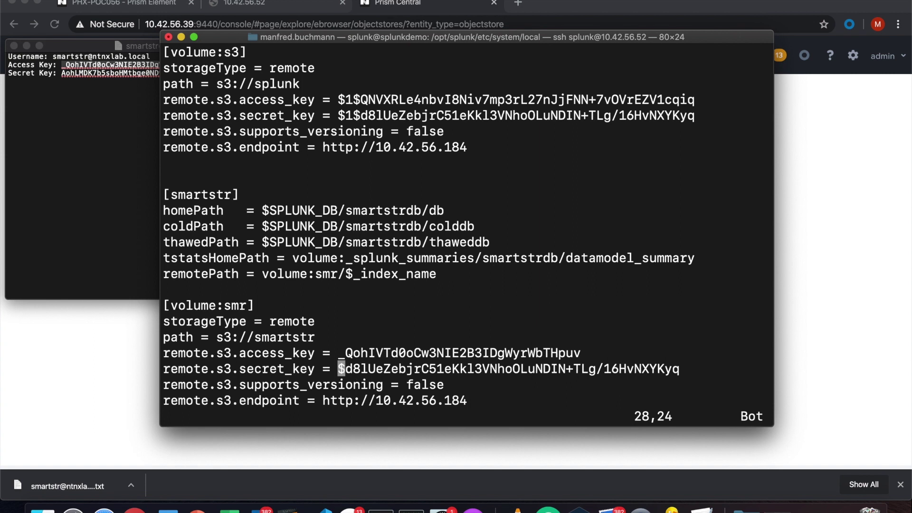
pyautogui.press('x')
pyautogui.press('x')
pyautogui.press('x')
pyautogui.press('x')
pyautogui.press('x')
pyautogui.press('x')
pyautogui.press('x')
pyautogui.press('x')
pyautogui.press('x')
pyautogui.press('x')
pyautogui.press('x')
pyautogui.press('x')
pyautogui.press('x')
pyautogui.press('x')
pyautogui.press('x')
pyautogui.press('x')
pyautogui.press('x')
pyautogui.press('x')
pyautogui.press('x')
pyautogui.press('x')
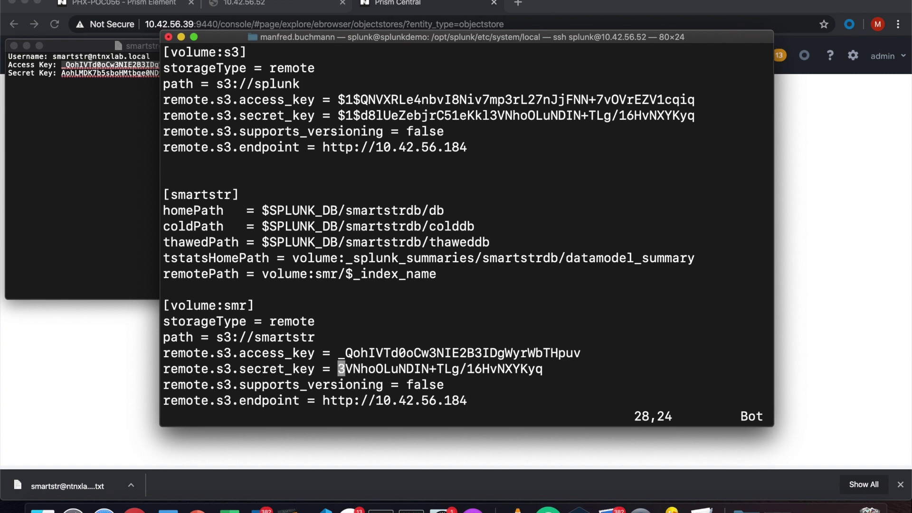
pyautogui.press('x')
pyautogui.press('x')
pyautogui.press('x')
pyautogui.press('x')
pyautogui.press('x')
pyautogui.press('x')
pyautogui.press('x')
pyautogui.press('x')
pyautogui.press('x')
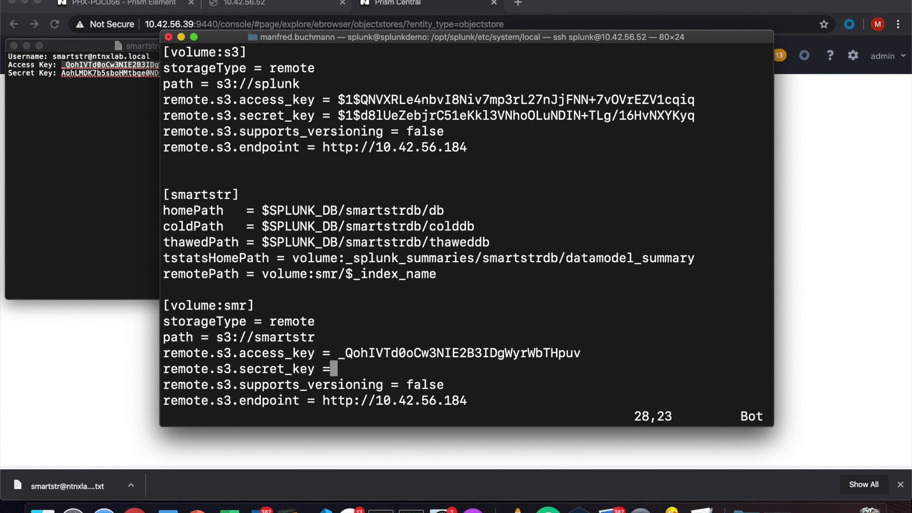
pyautogui.press('a')
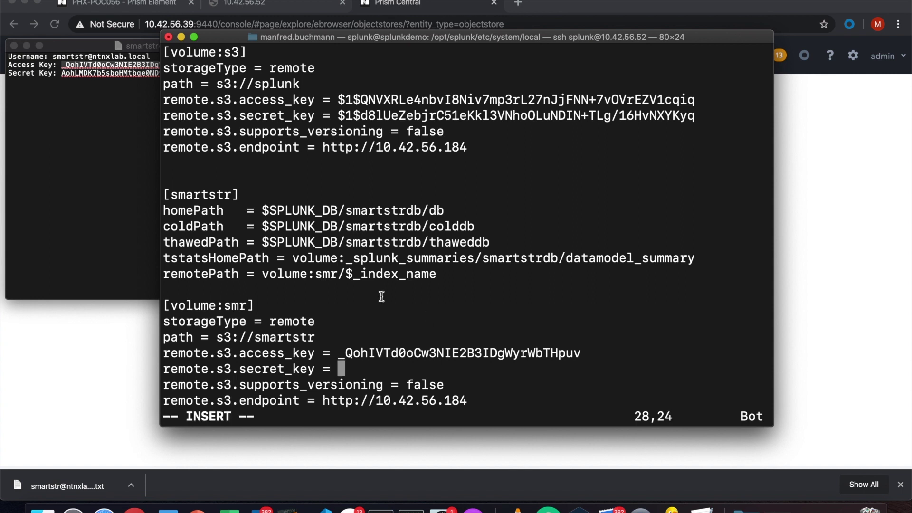
pyautogui.click(85, 205)
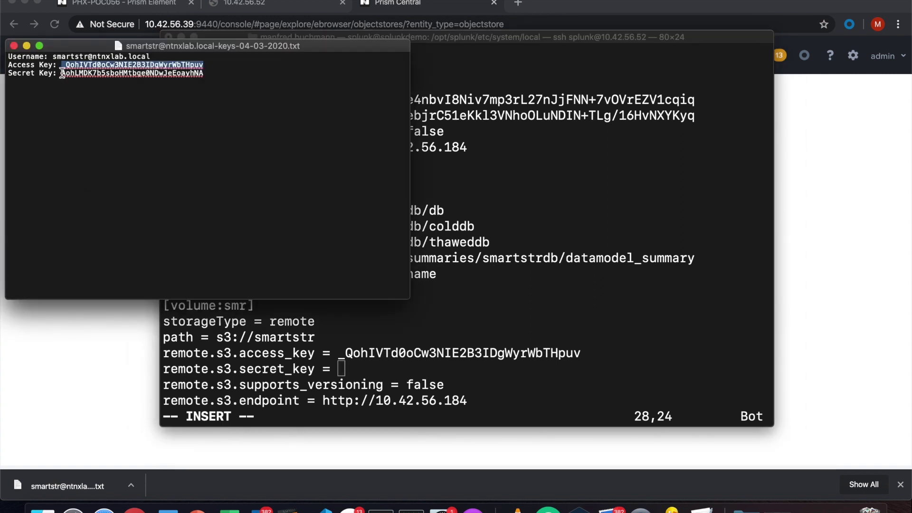
pyautogui.moveTo(63, 74); pyautogui.dragTo(204, 72)
pyautogui.press('super+c')
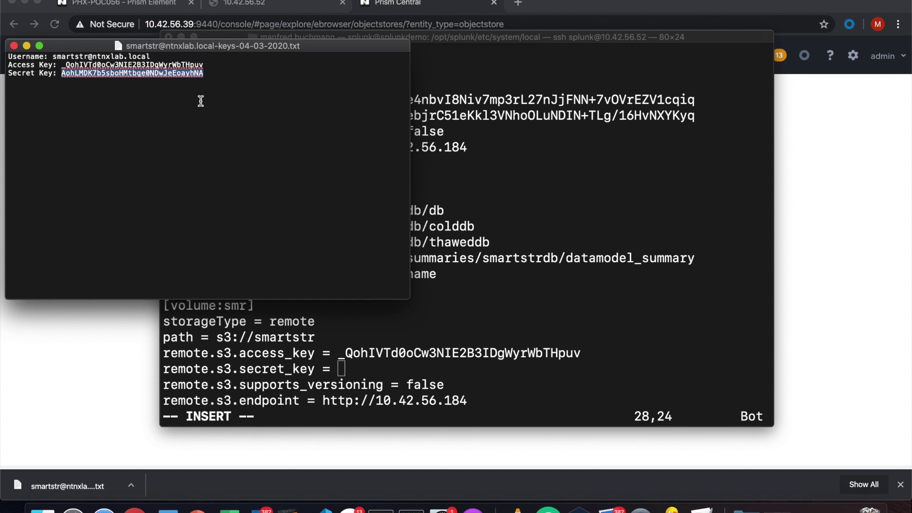
pyautogui.click(420, 324)
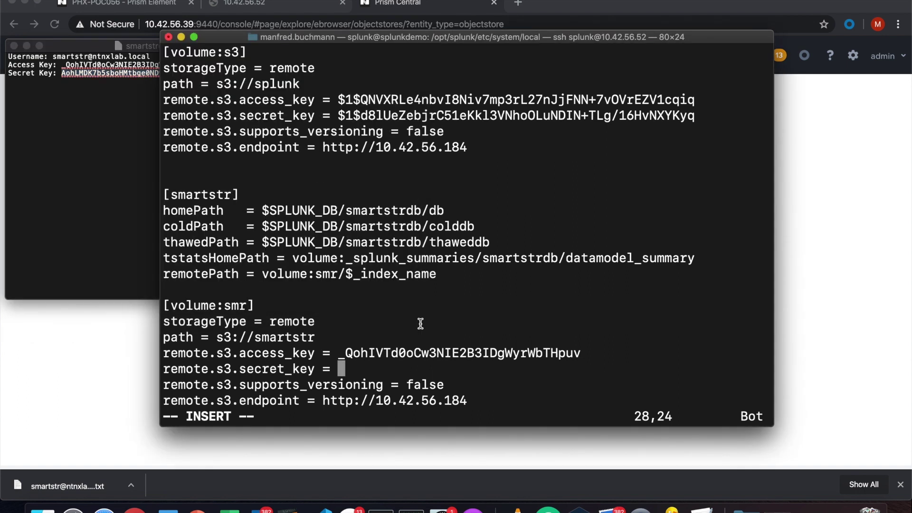
pyautogui.press('super+v')
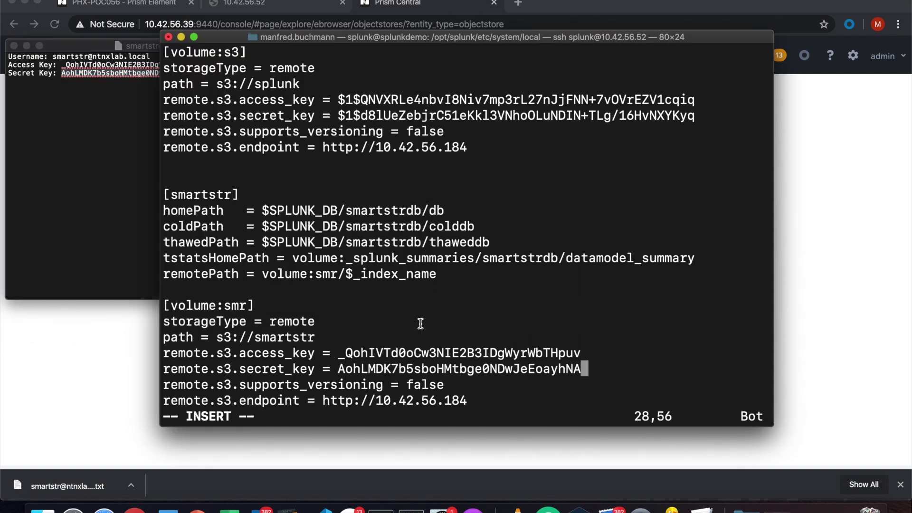
# Add a blank line after the endpoint line in the [volume:smr] stanza.
pyautogui.press('Escape')
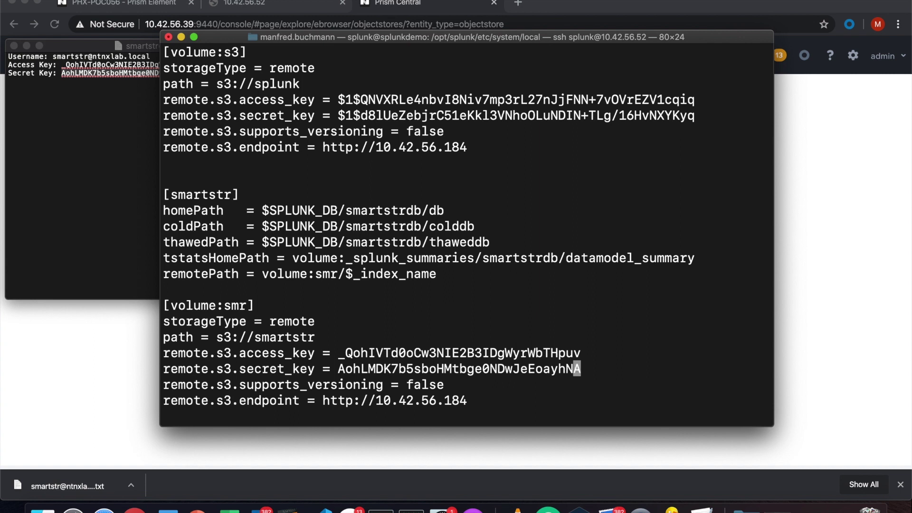
pyautogui.press('Down')
pyautogui.press('Down')
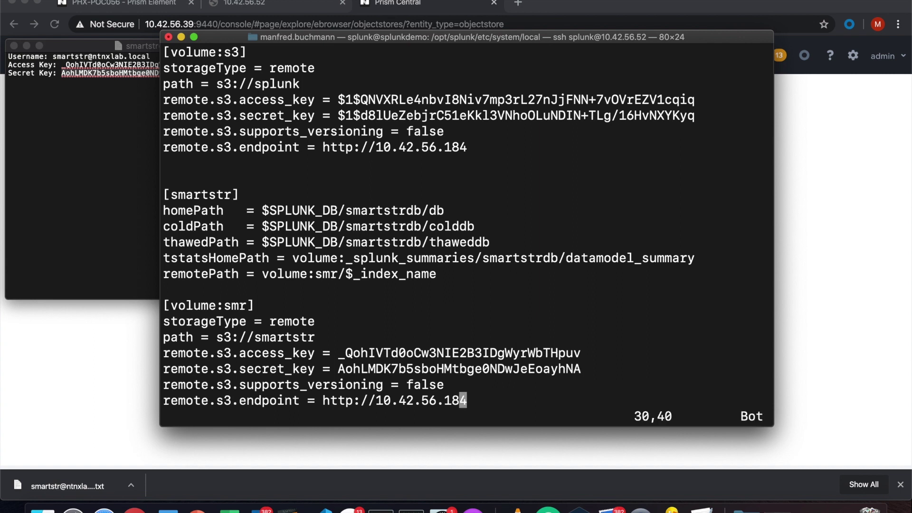
pyautogui.press('a')
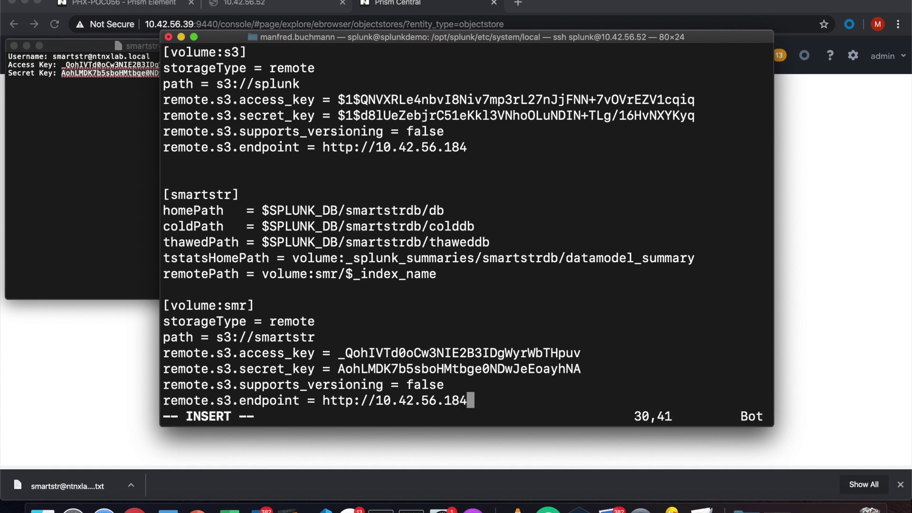
pyautogui.press('Return')
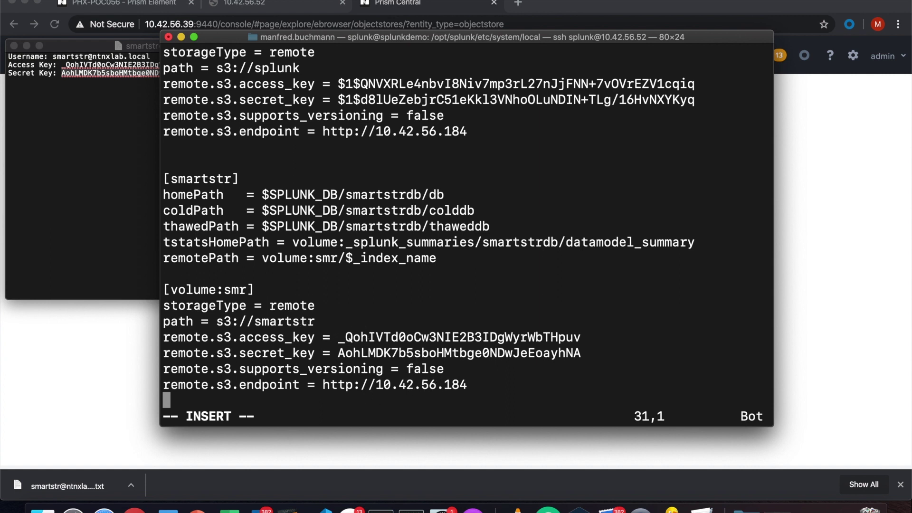
# Save indexes.conf and quit vim with :wq.
pyautogui.press('Escape')
pyautogui.write(':wq')
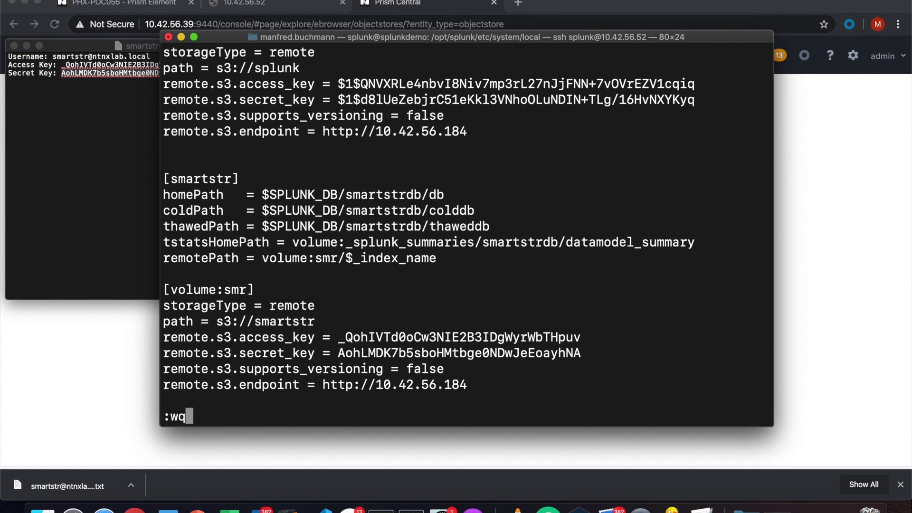
pyautogui.press('Return')
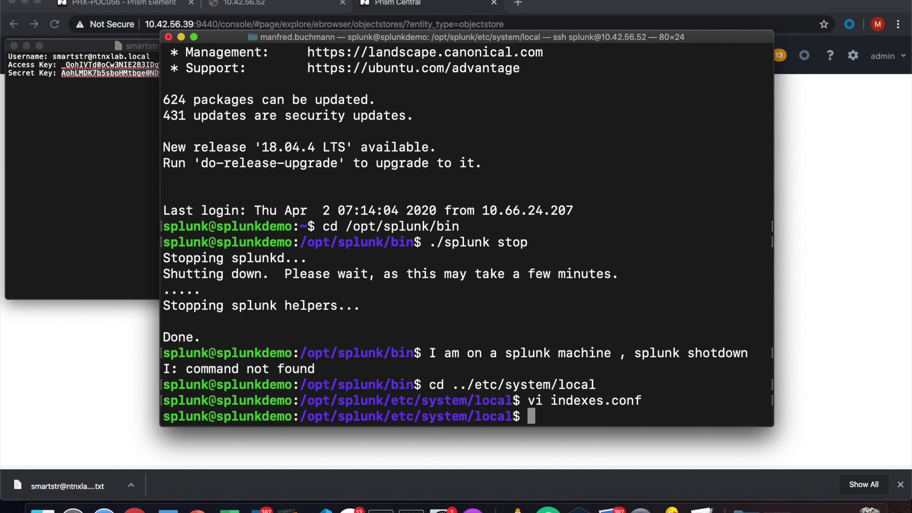
# Go up three folders to /opt/splunk, enter bin, and run ./splunk start.
pyautogui.write('cd ..')
pyautogui.press('Return')
pyautogui.write('cd ..')
pyautogui.press('Return')
pyautogui.write('cd ')
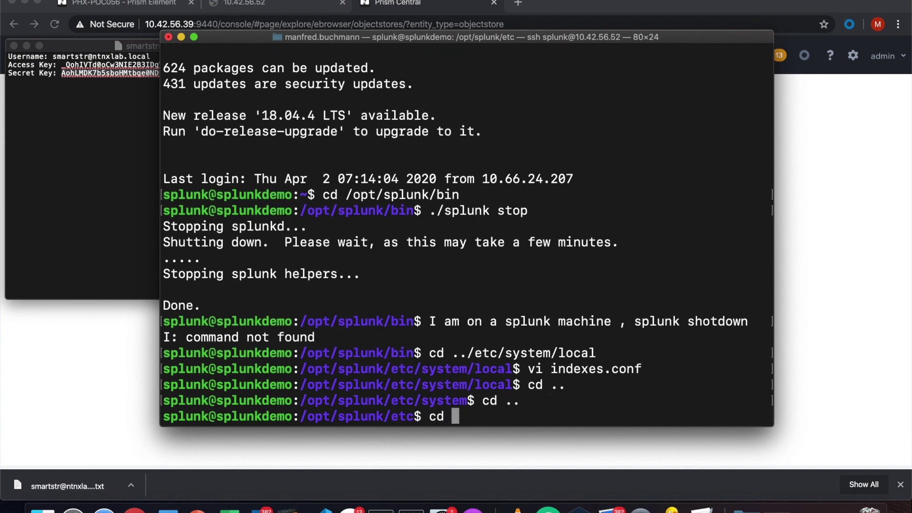
pyautogui.write('..')
pyautogui.press('Return')
pyautogui.write('c')
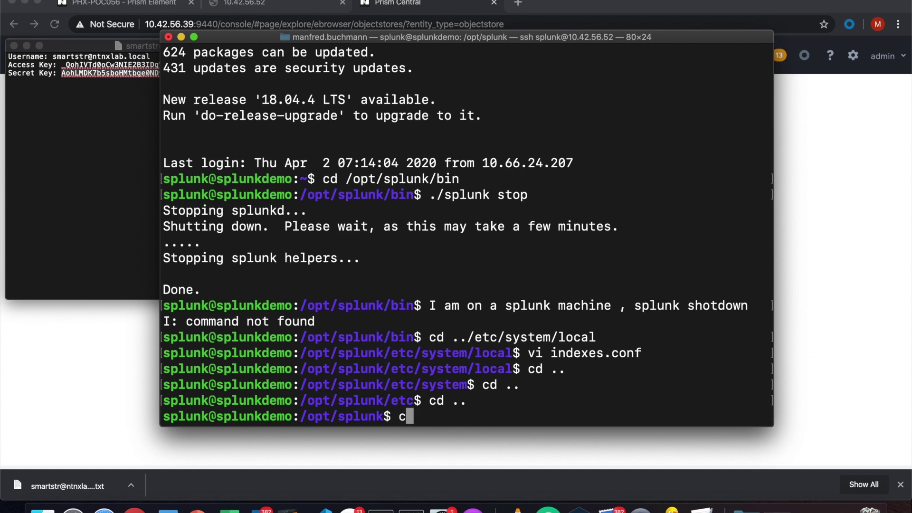
pyautogui.write('d bin')
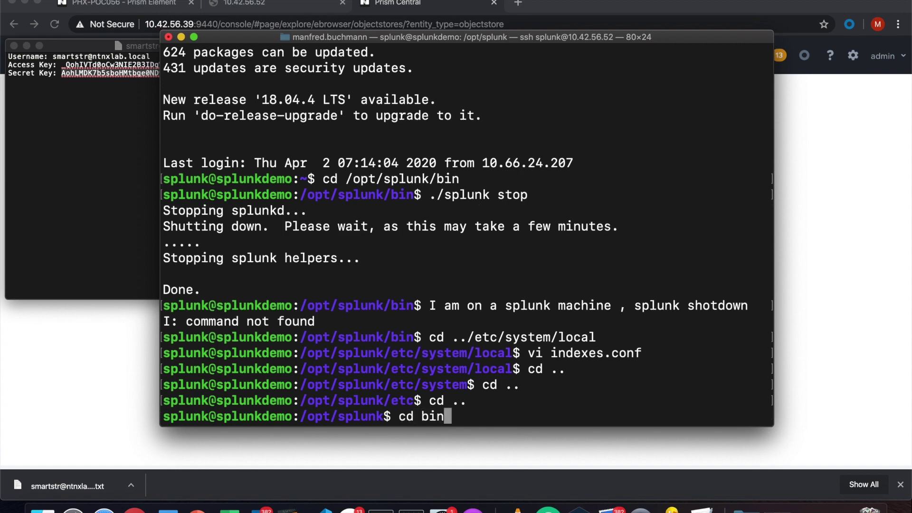
pyautogui.press('Return')
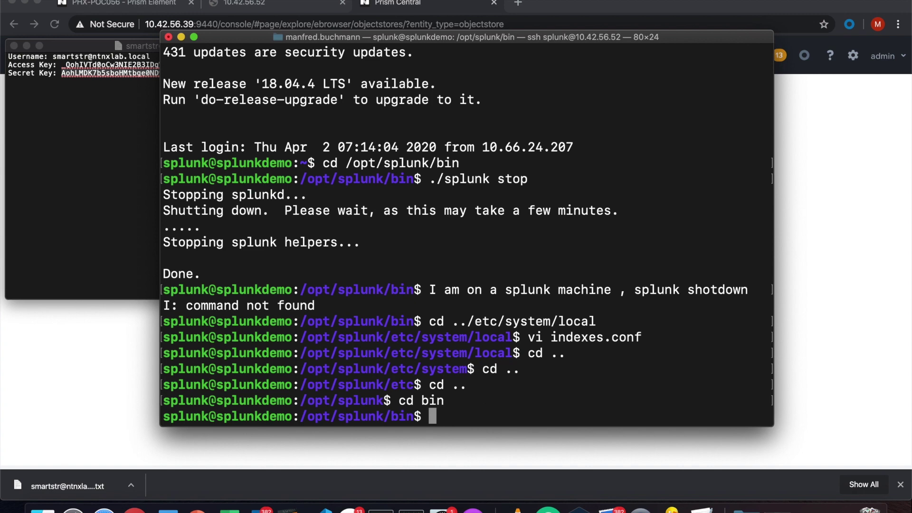
pyautogui.write('./splun')
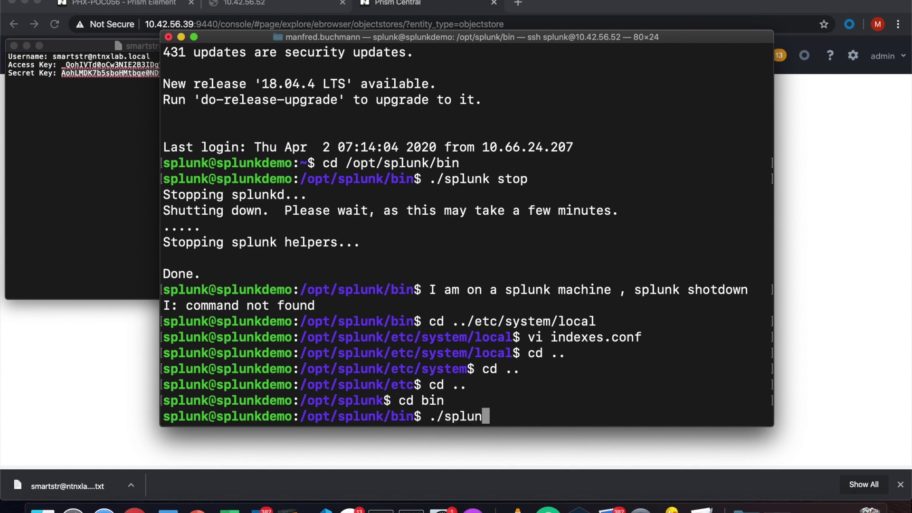
pyautogui.write('k start')
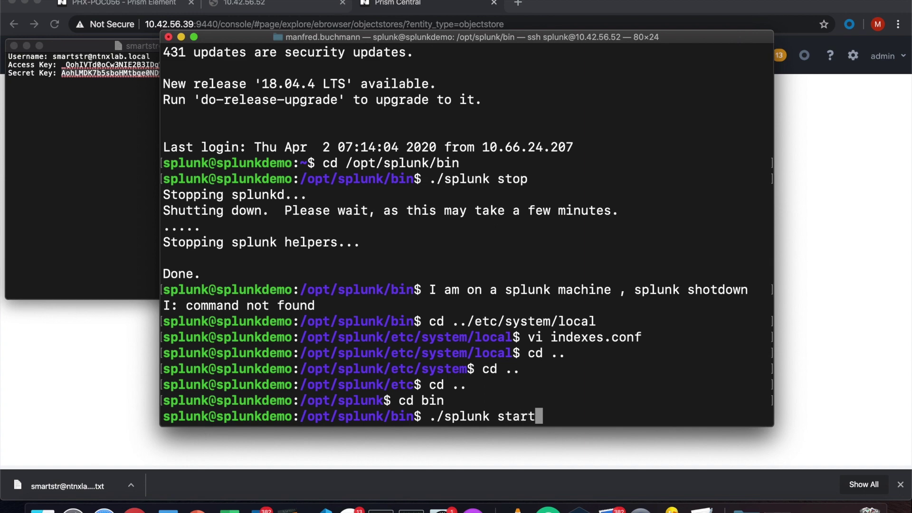
pyautogui.press('Return')
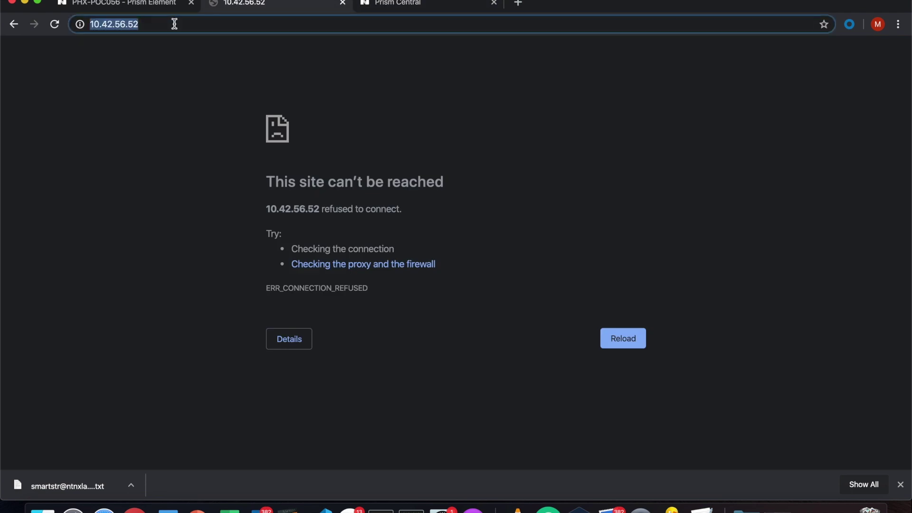
pyautogui.click(90, 24)
pyautogui.write('https://')
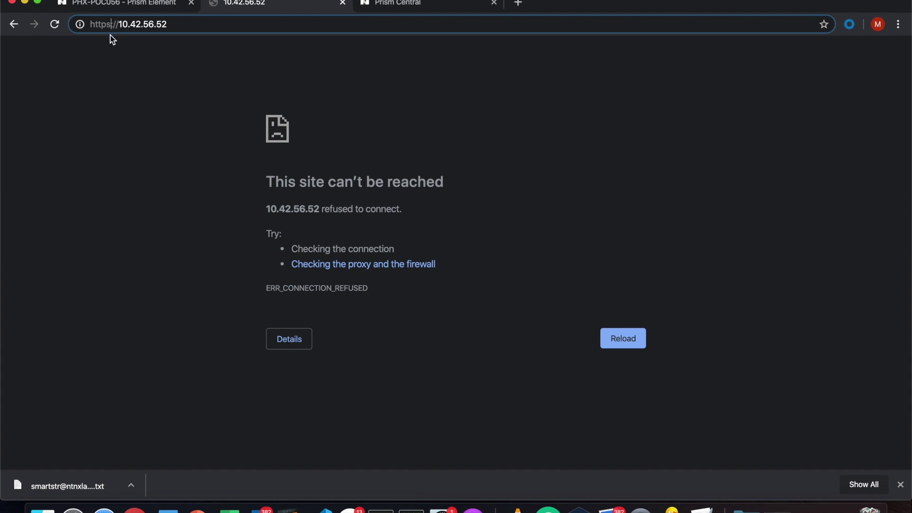
pyautogui.press('Left')
pyautogui.press('Left')
pyautogui.press('Left')
pyautogui.press('BackSpace')
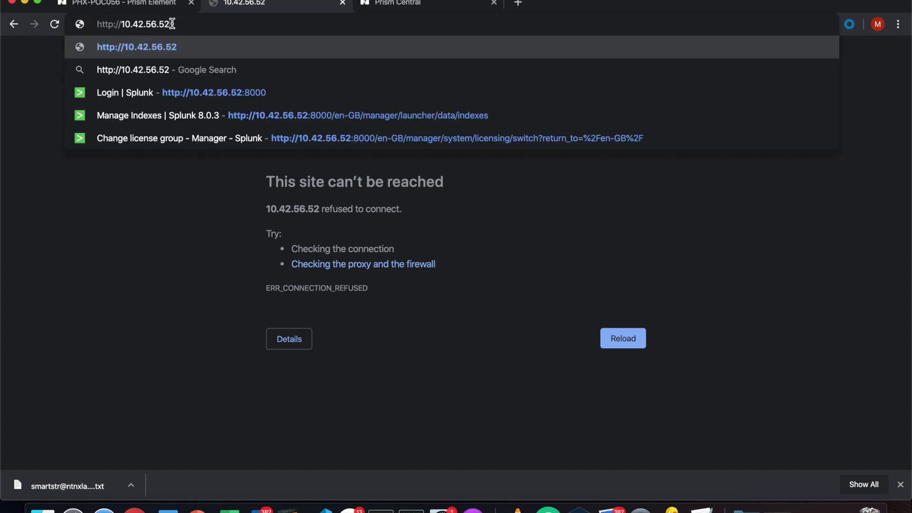
pyautogui.write(':800')
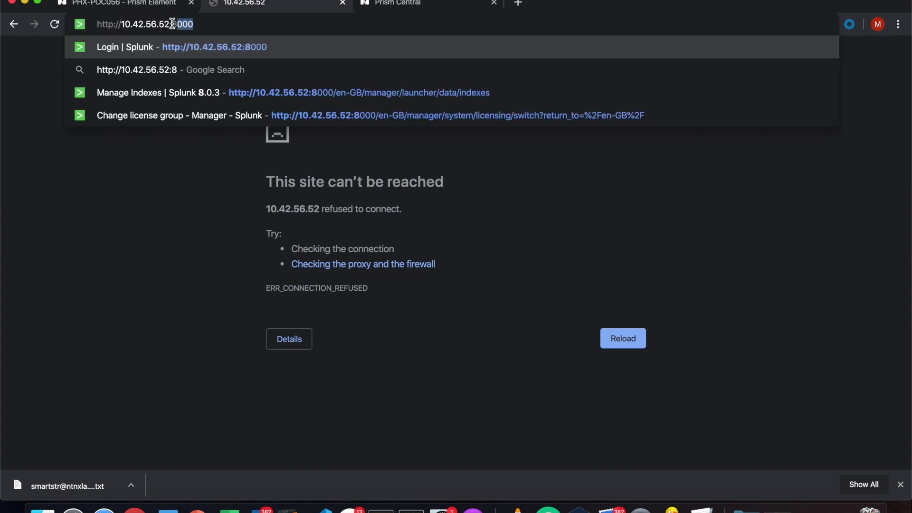
pyautogui.write('0')
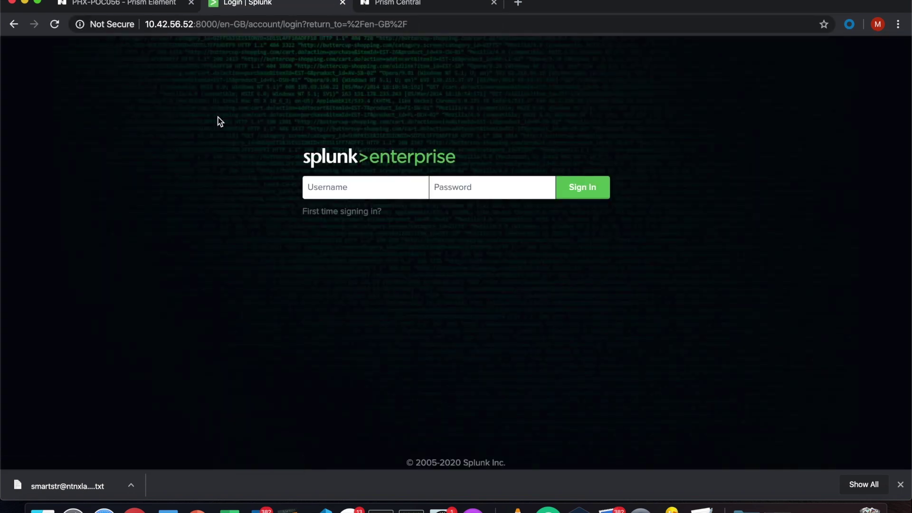
# Sign in to Splunk as admin with the account password.
pyautogui.click(334, 188)
pyautogui.write('admin')
pyautogui.click(461, 189)
pyautogui.write('•••••••')
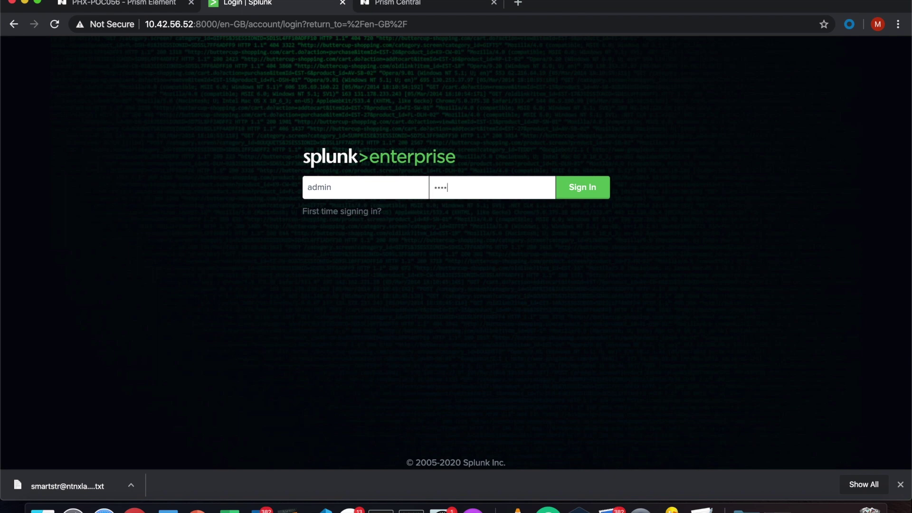
pyautogui.press('Return')
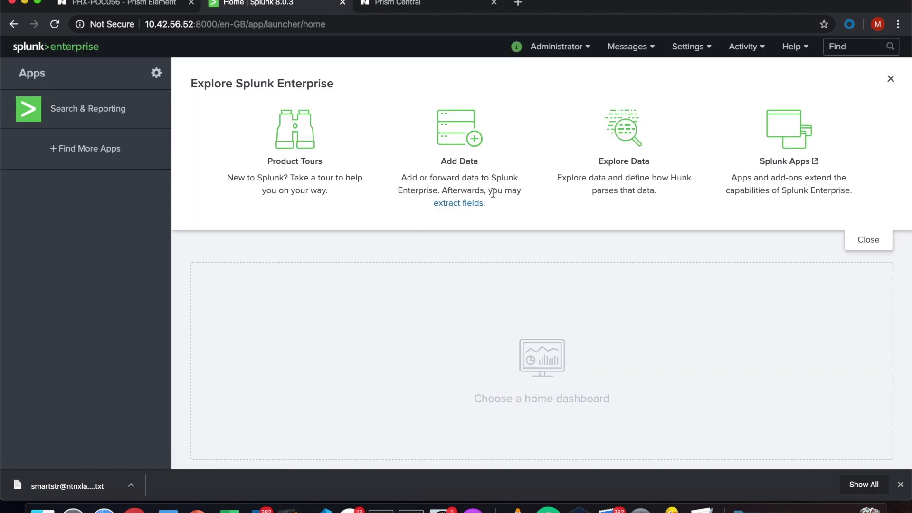
# Open Settings > Indexes, view the smartstr index's Edit Index dialog, then close it.
pyautogui.click(703, 50)
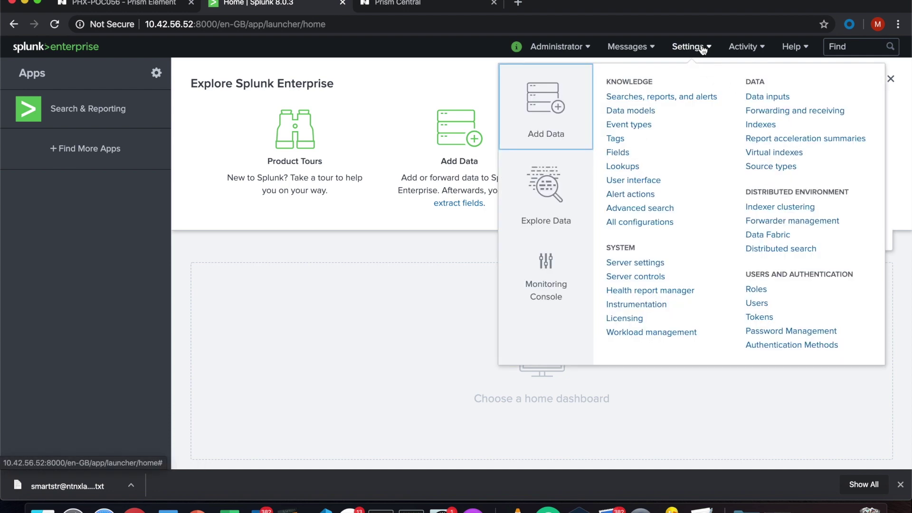
pyautogui.click(760, 124)
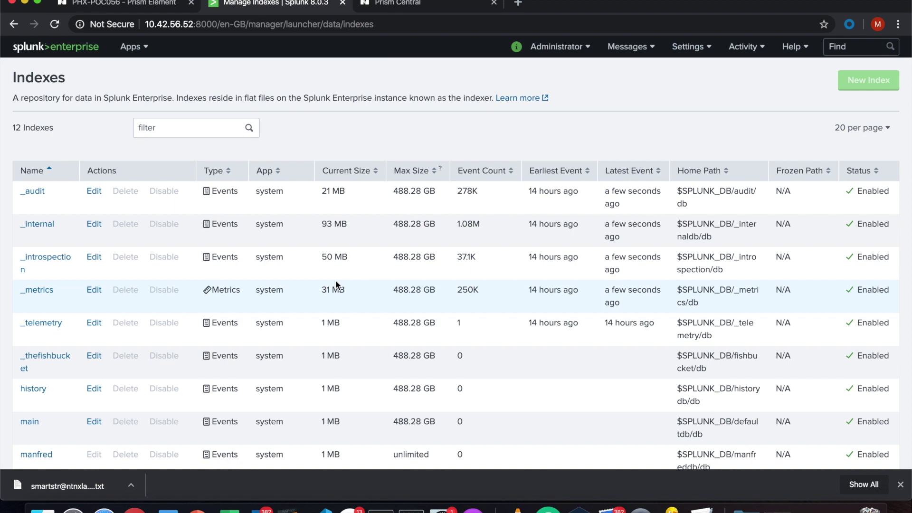
pyautogui.scroll(-5, 335, 281)
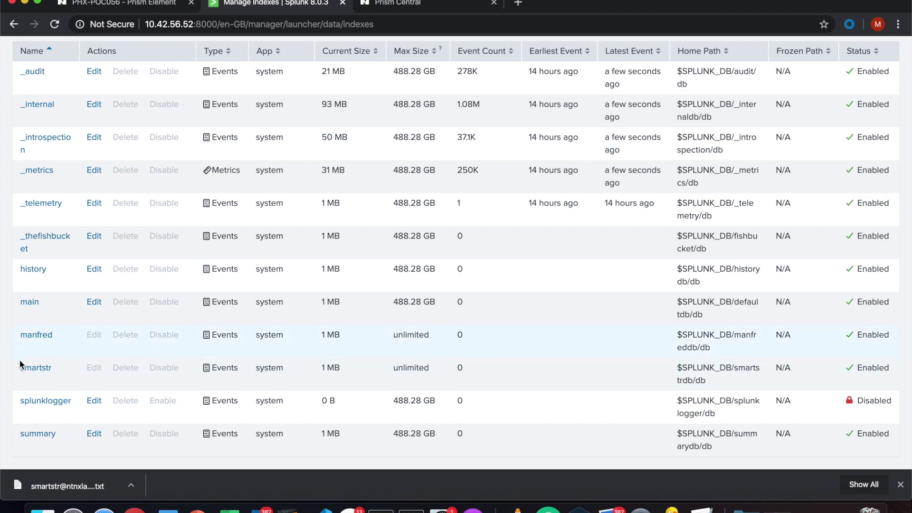
pyautogui.click(37, 369)
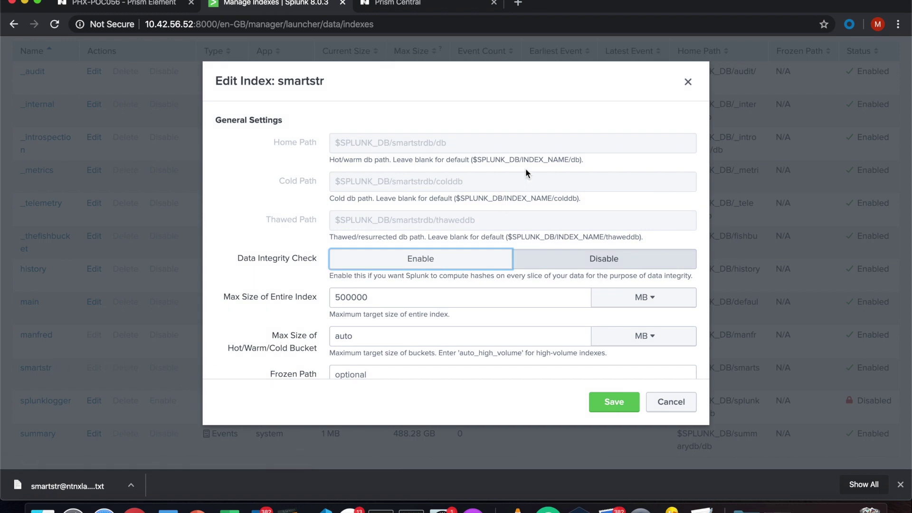
pyautogui.click(688, 84)
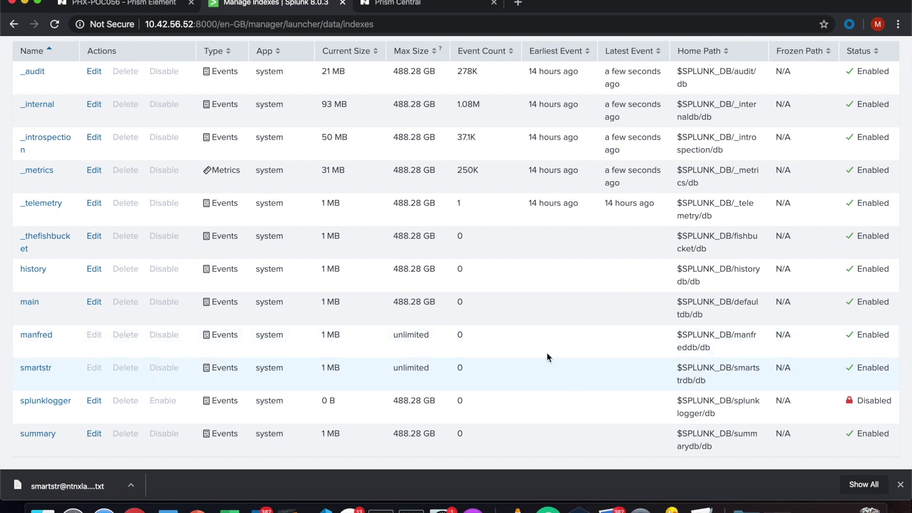
pyautogui.scroll(3, 449, 170)
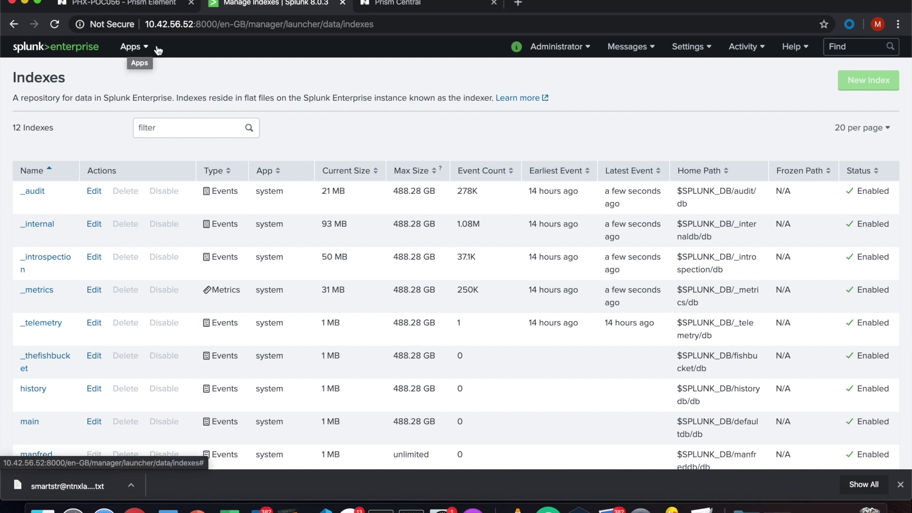
pyautogui.click(682, 49)
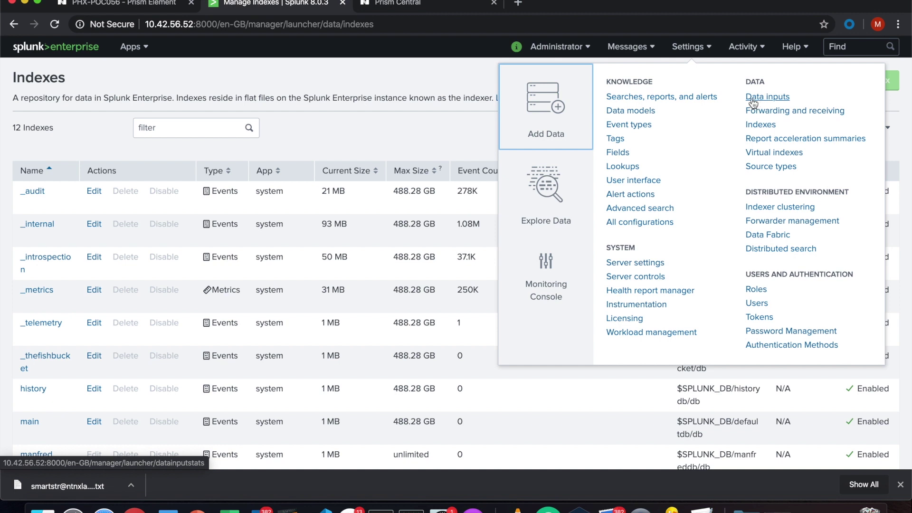
pyautogui.click(585, 402)
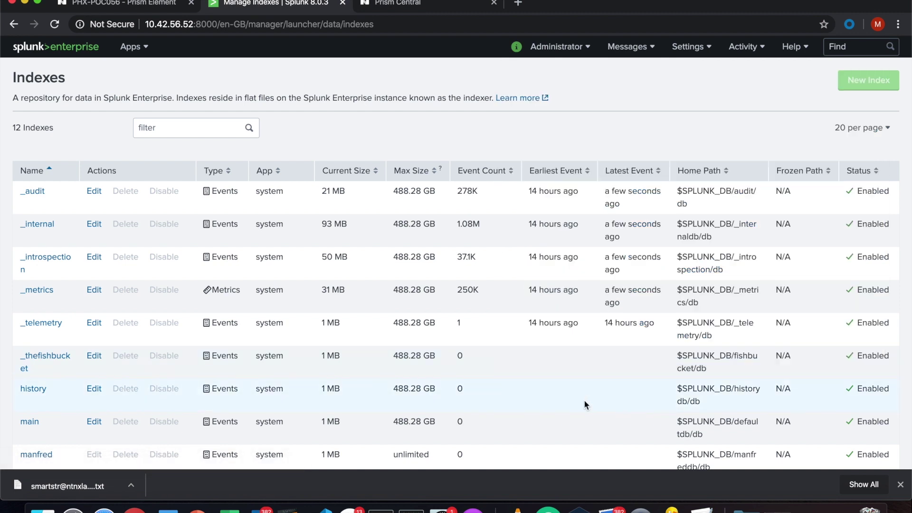